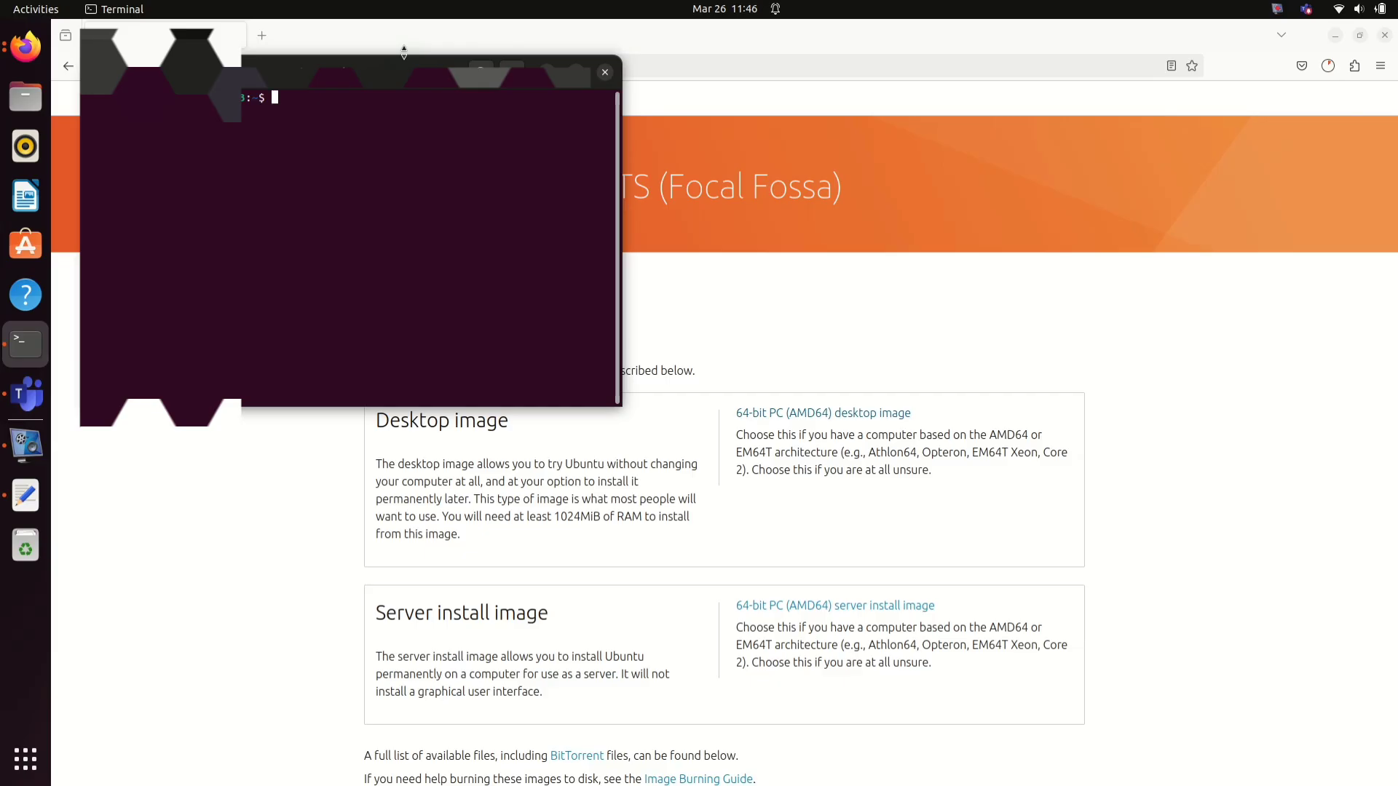
Run sudo apt-get install virtualbox in Terminal and enter the sudo password.
{"action": "type", "text": "sudo apt-get install virt"}
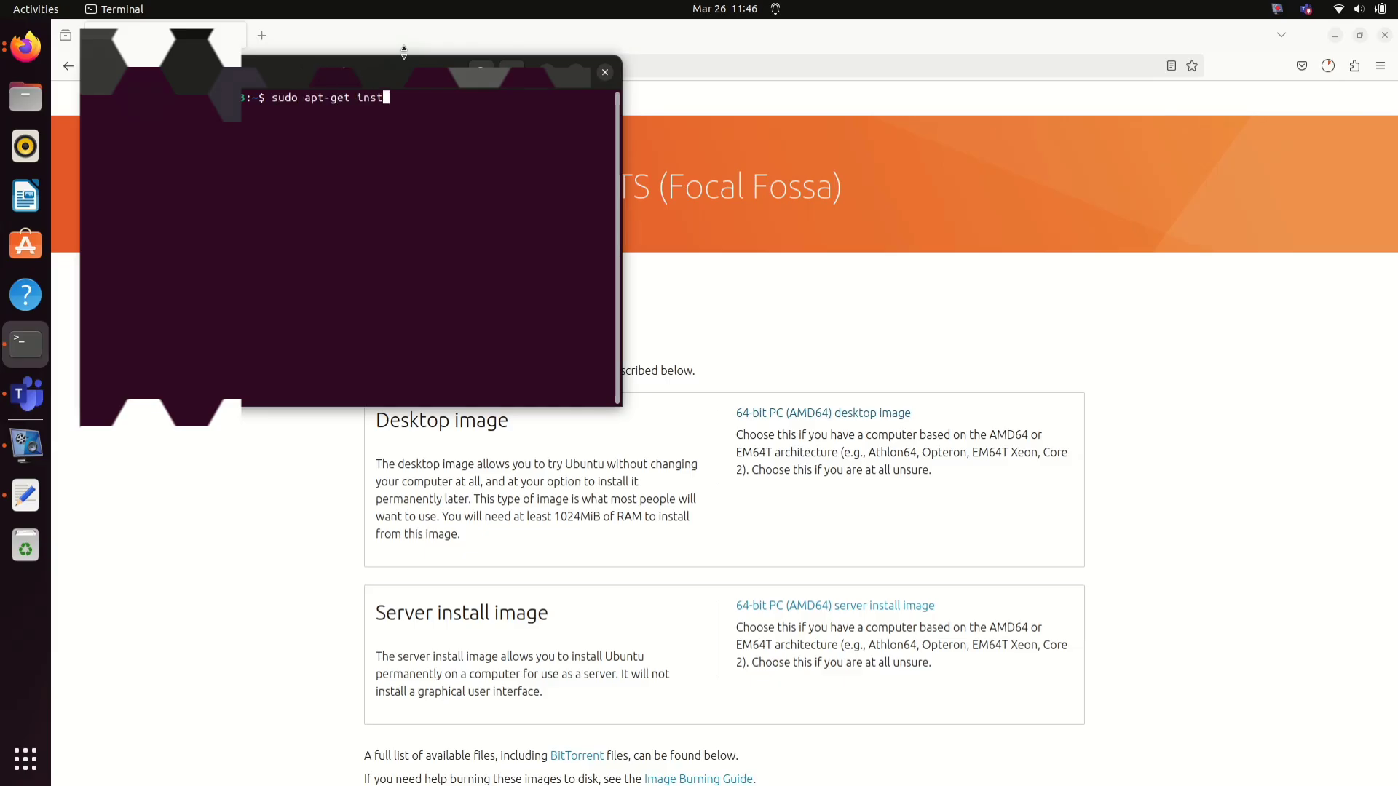
{"action": "key", "text": "Tab"}
{"action": "key", "text": "Tab"}
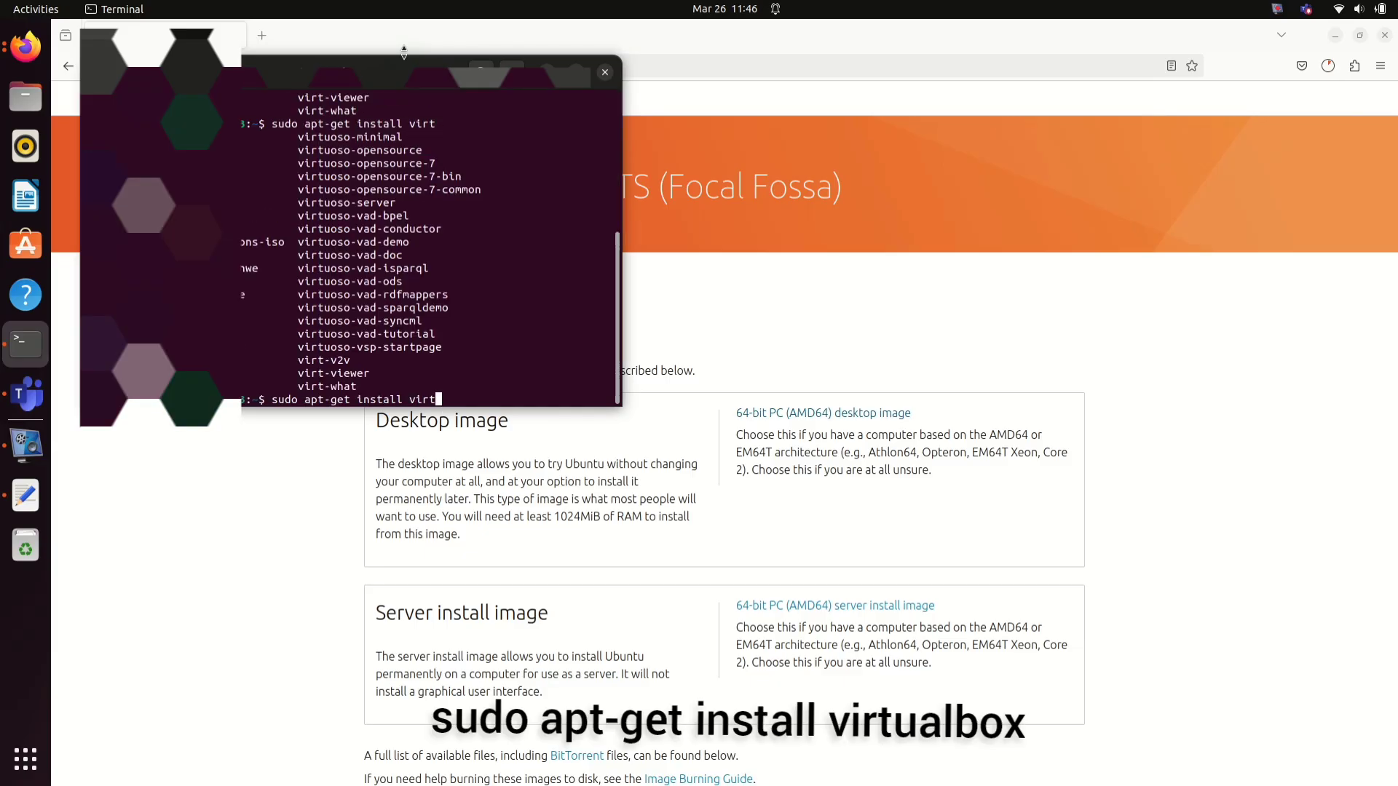
{"action": "type", "text": "ualbox"}
{"action": "key", "text": "Return"}
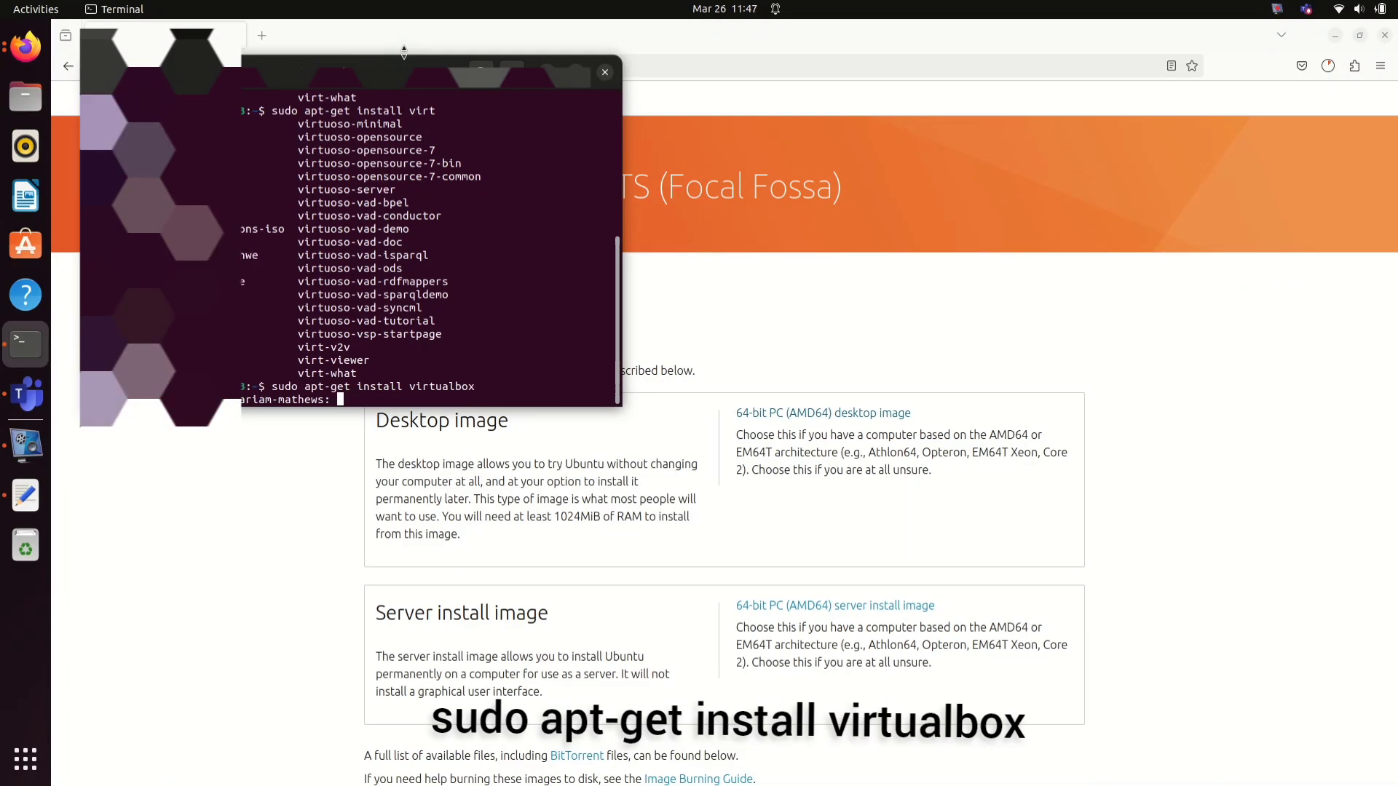
{"action": "key", "text": "Return"}
{"action": "key", "text": "Return"}
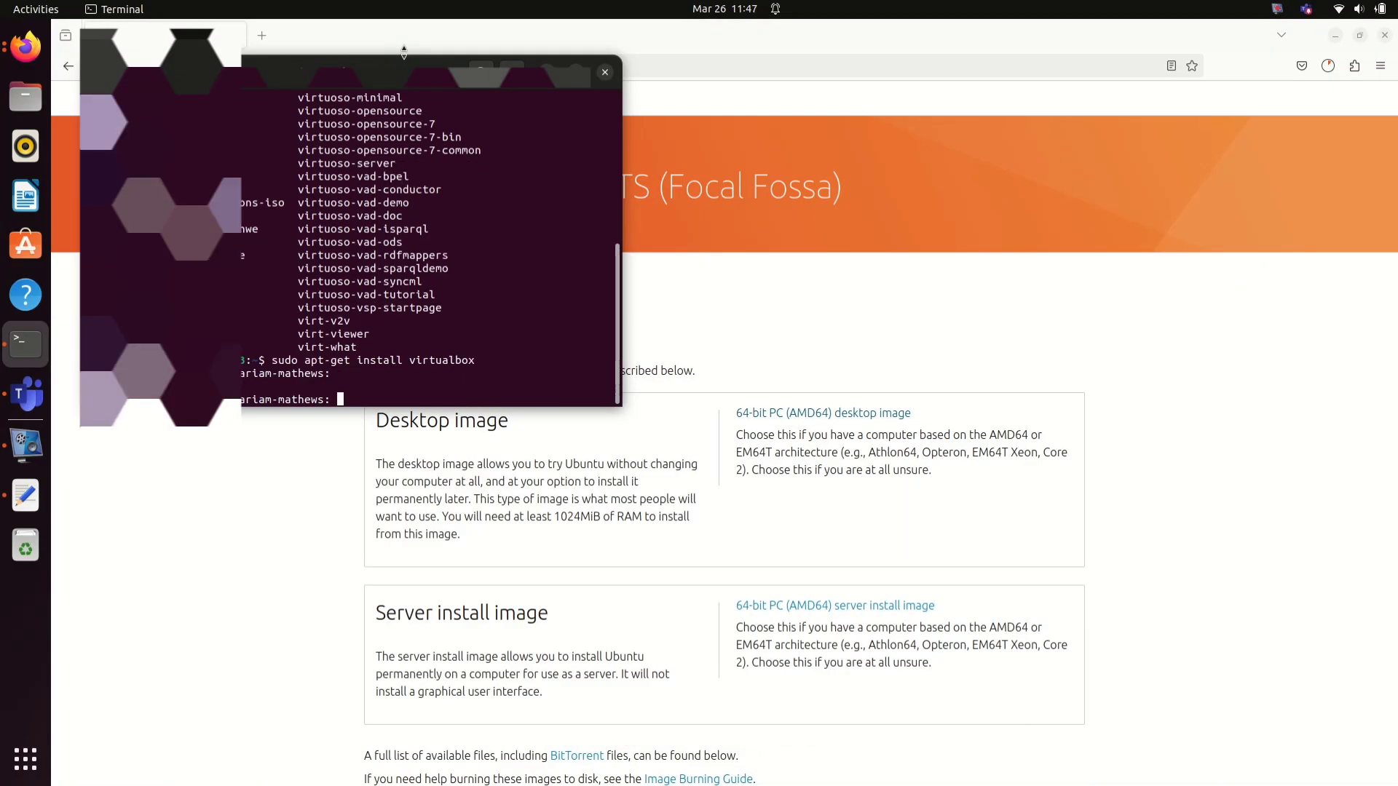
{"action": "key", "text": "Return"}
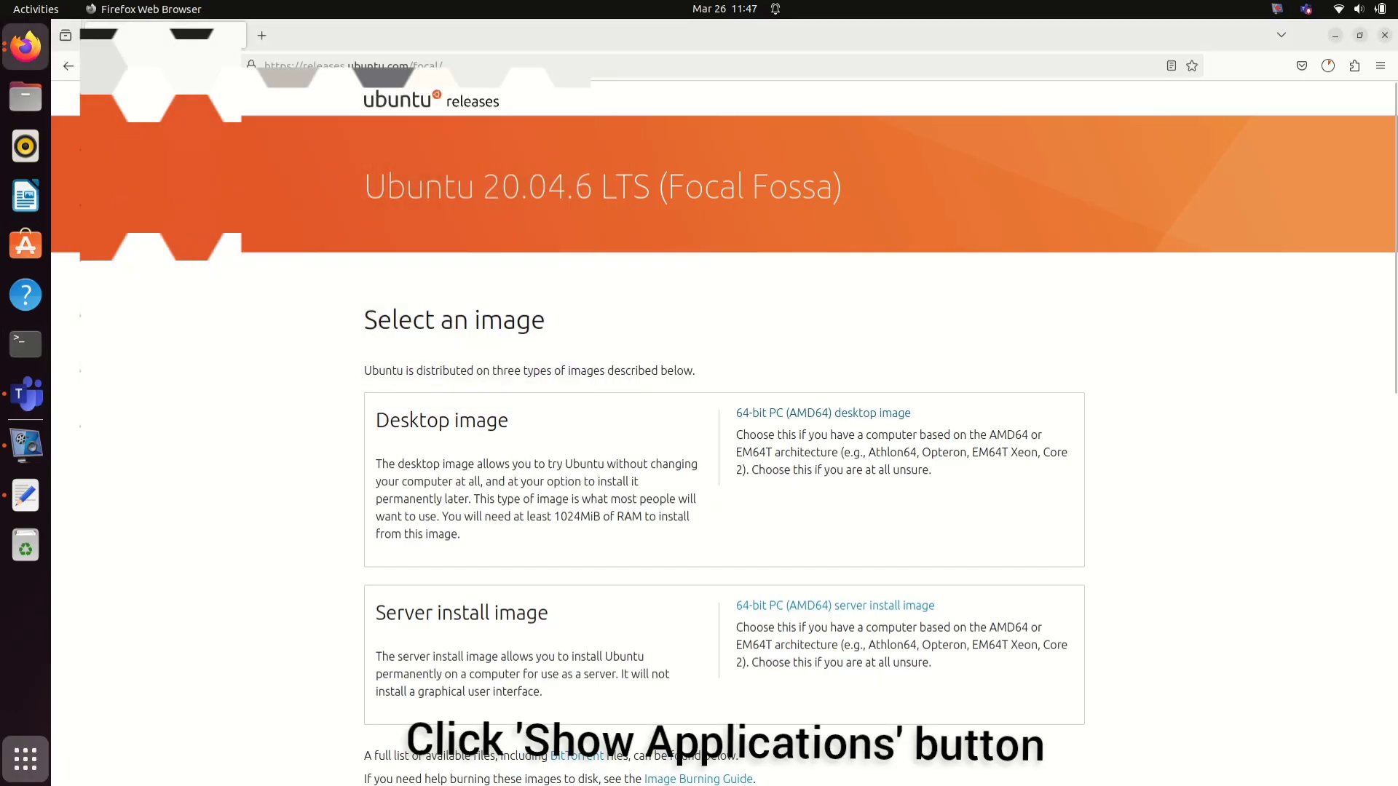
Launch VirtualBox from the application launcher search.
{"action": "left_click", "coordinate": [25, 758]}
{"action": "type", "text": "virtualbox"}
{"action": "left_click", "coordinate": [717, 118]}
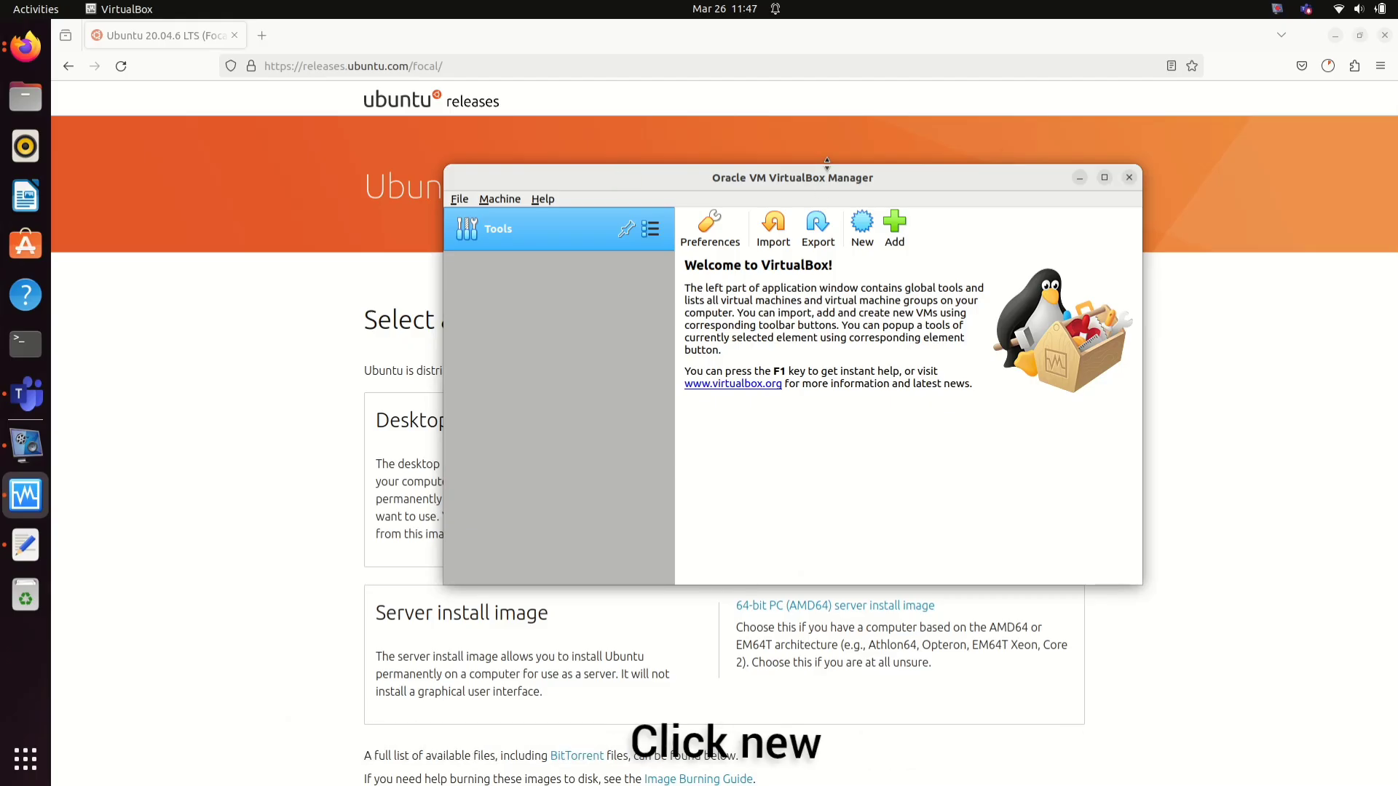
Start a new VM named Ubuntu 20.04 with type Linux, version Ubuntu (64-bit).
{"action": "left_click", "coordinate": [862, 224]}
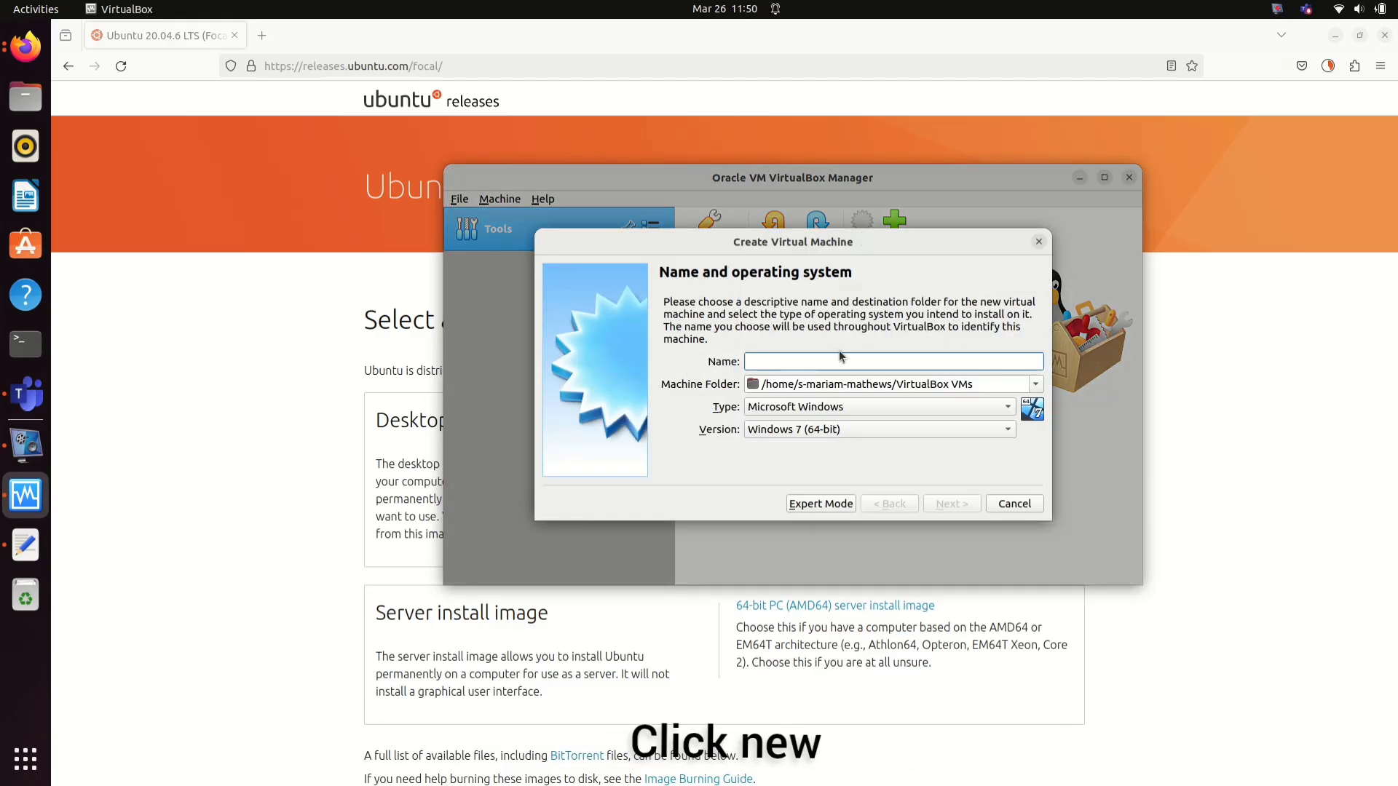
{"action": "type", "text": "Ubuntu 20.04"}
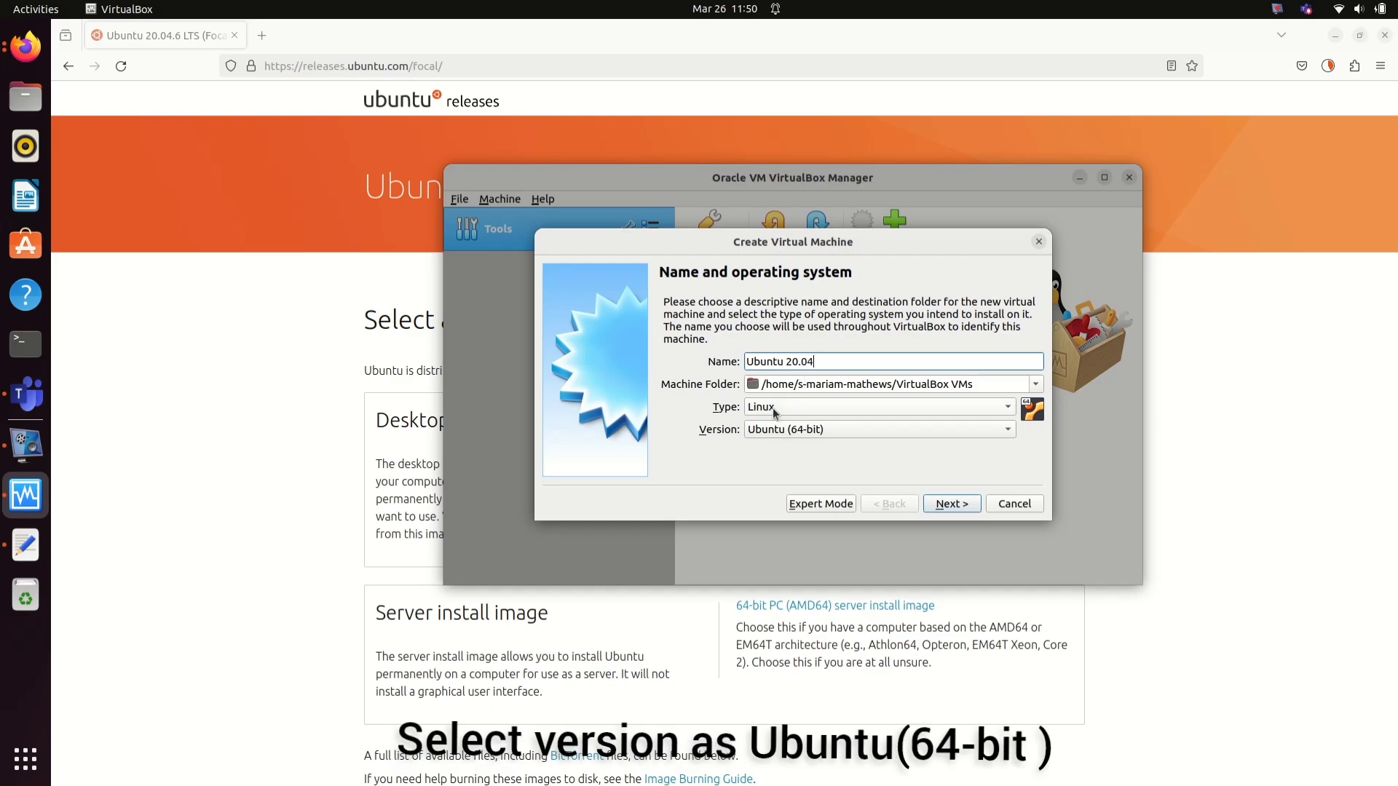
{"action": "left_click", "coordinate": [773, 411]}
{"action": "left_click", "coordinate": [775, 412]}
{"action": "left_click", "coordinate": [776, 430]}
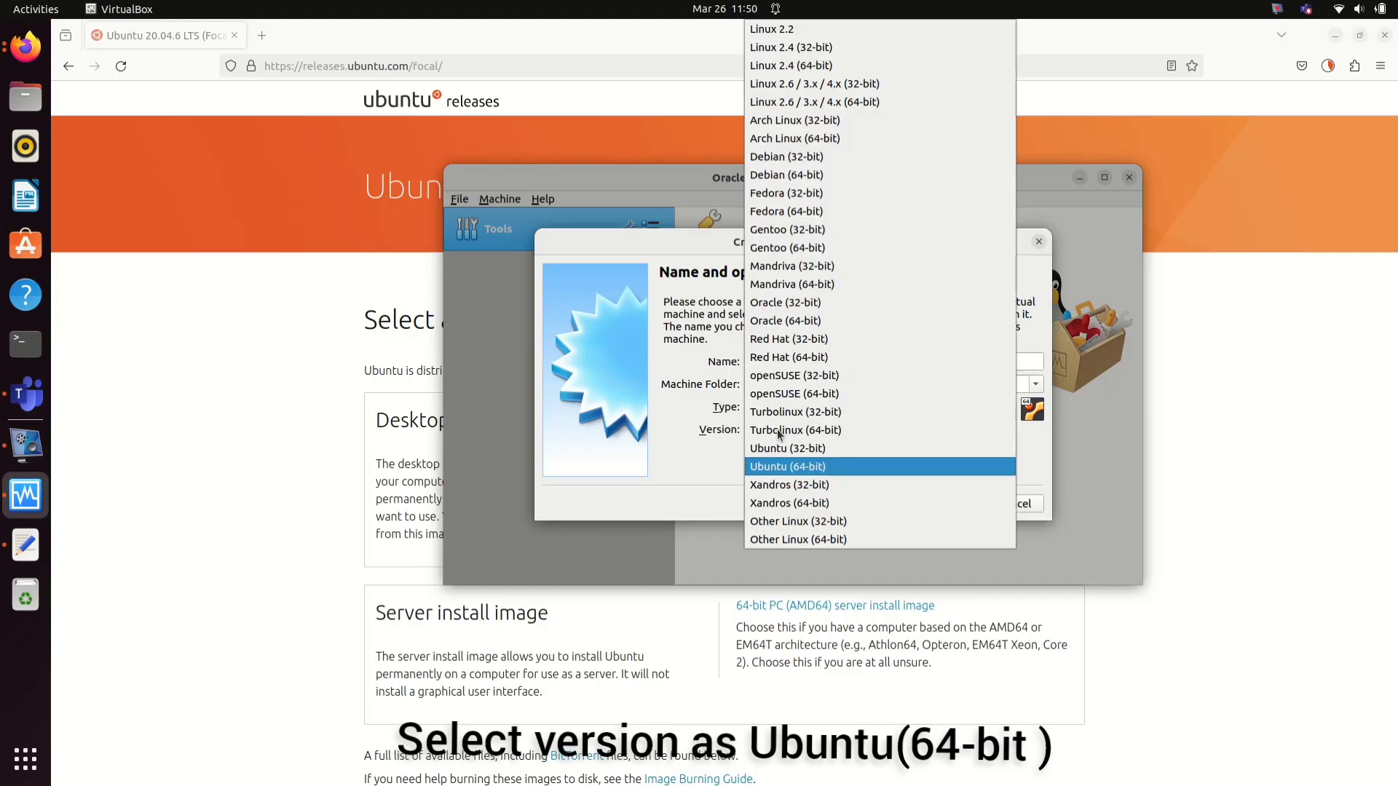
{"action": "left_click", "coordinate": [782, 464]}
Set the VM's memory size to 7000 MB.
{"action": "left_click", "coordinate": [969, 499]}
{"action": "key", "text": "Tab"}
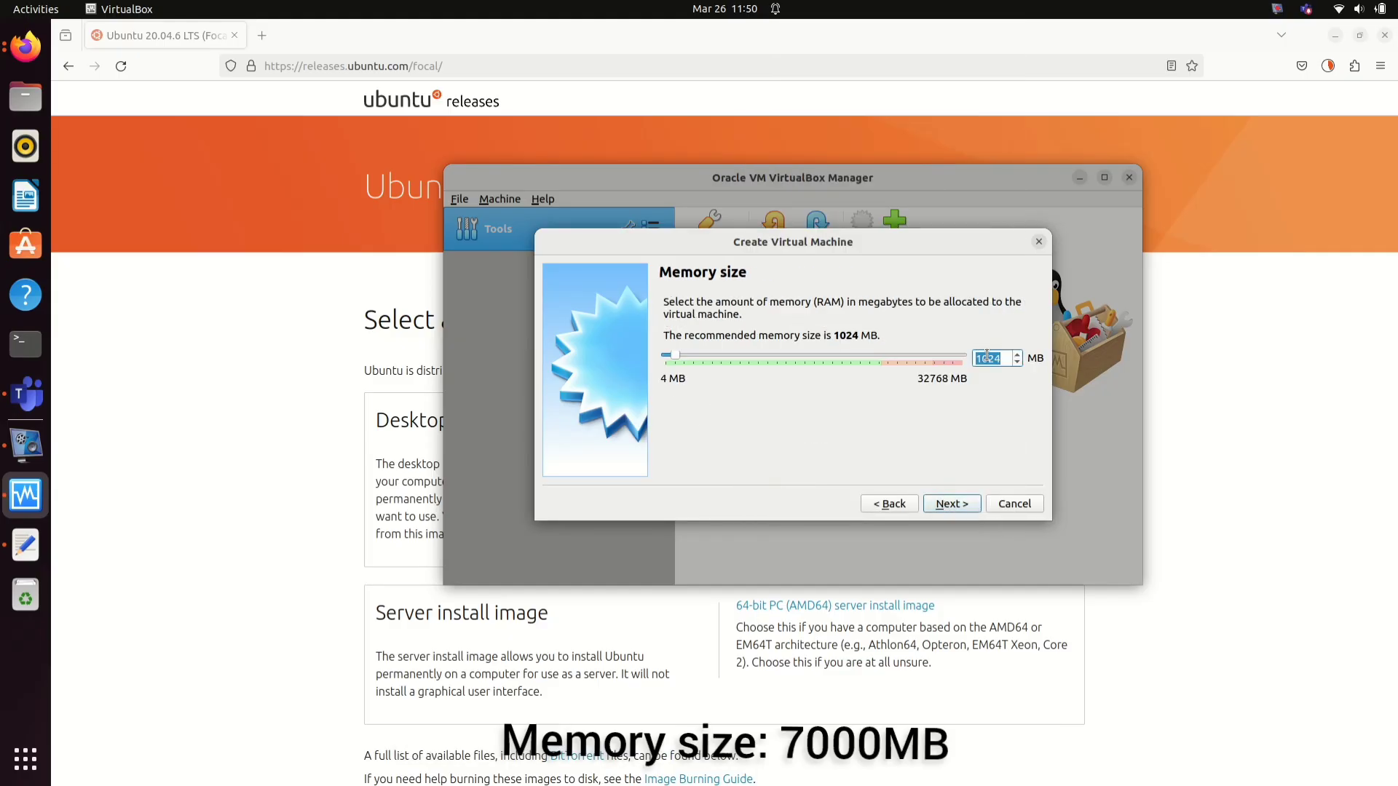
{"action": "type", "text": "6000"}
{"action": "type", "text": "7000"}
{"action": "left_click", "coordinate": [951, 504]}
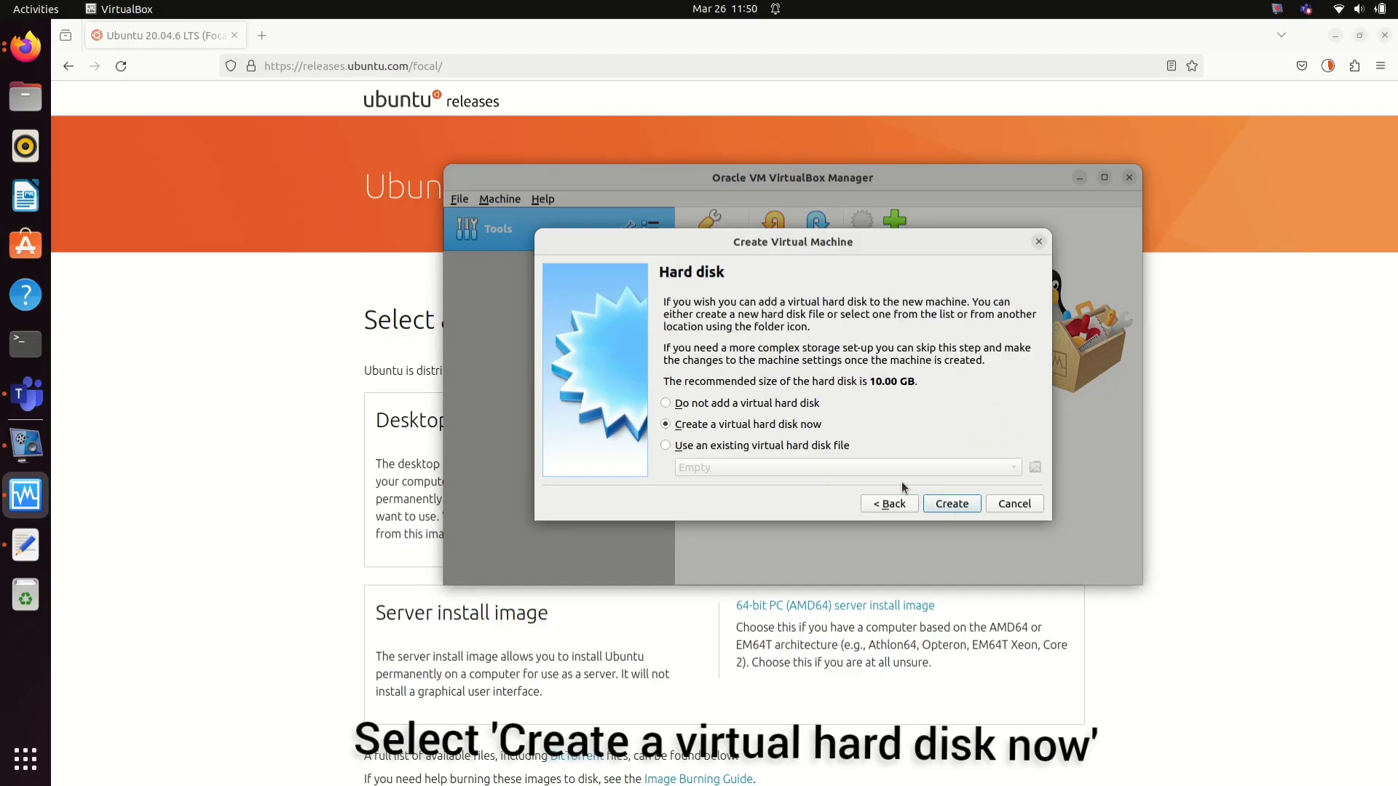
Create a 30 GB dynamically allocated VDI virtual hard disk and finish the VM.
{"action": "left_click", "coordinate": [741, 427]}
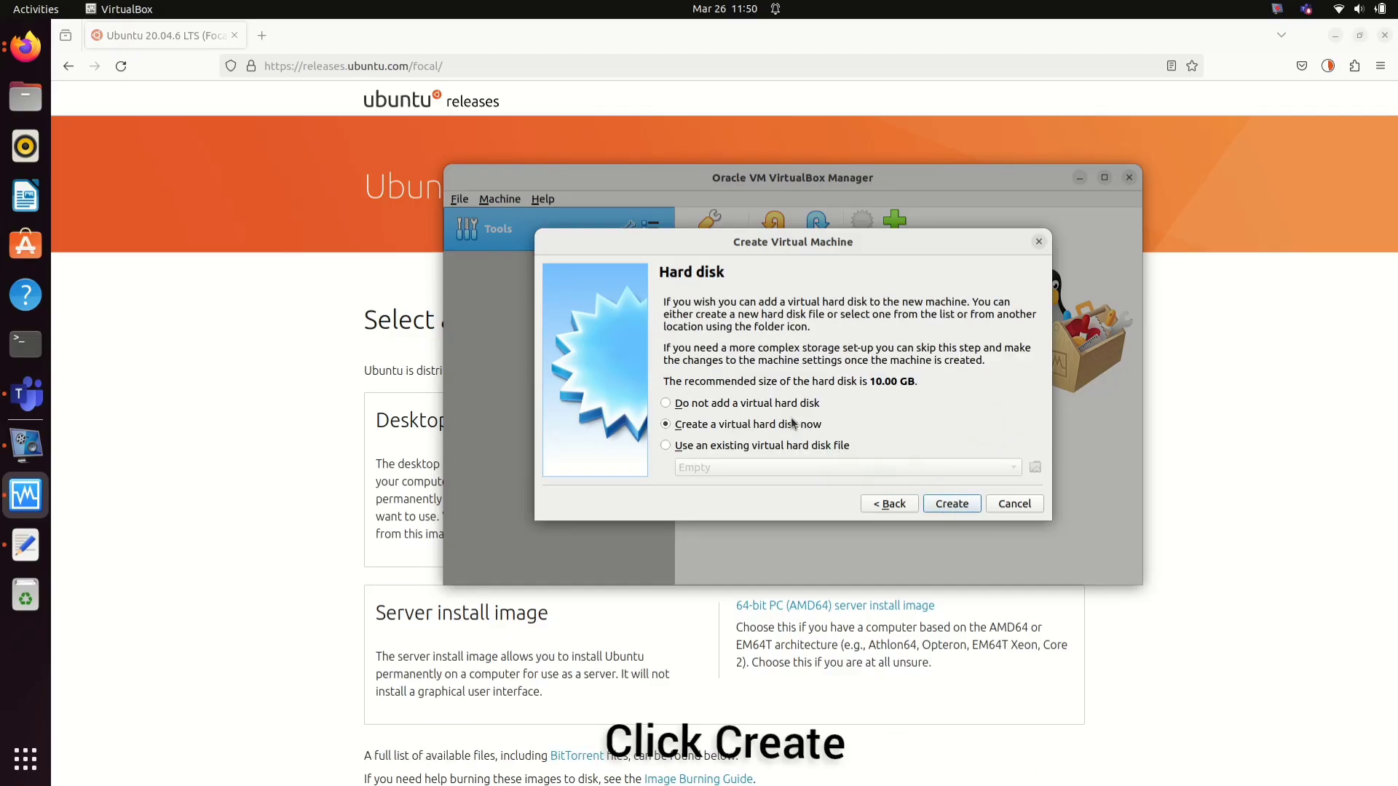
{"action": "left_click", "coordinate": [941, 506]}
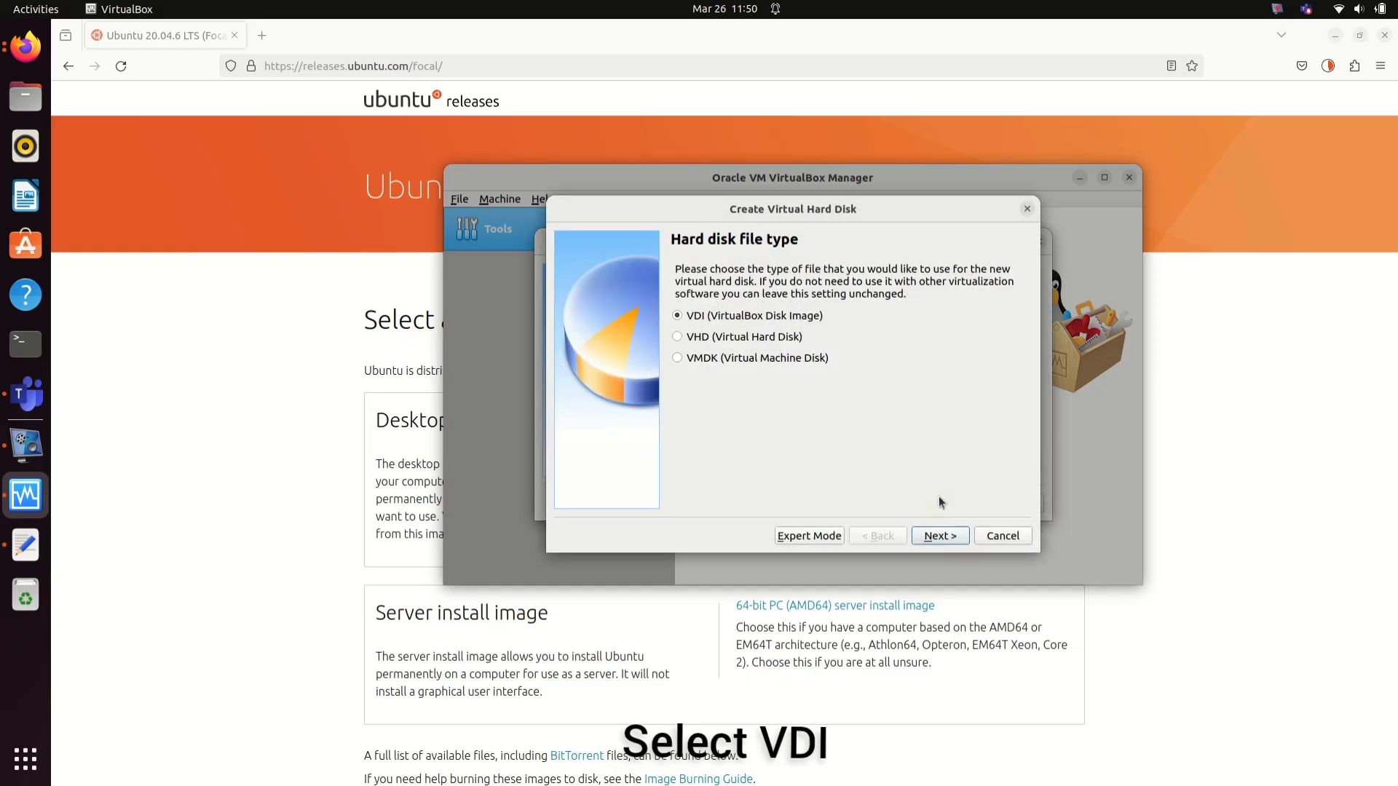
{"action": "left_click", "coordinate": [941, 536]}
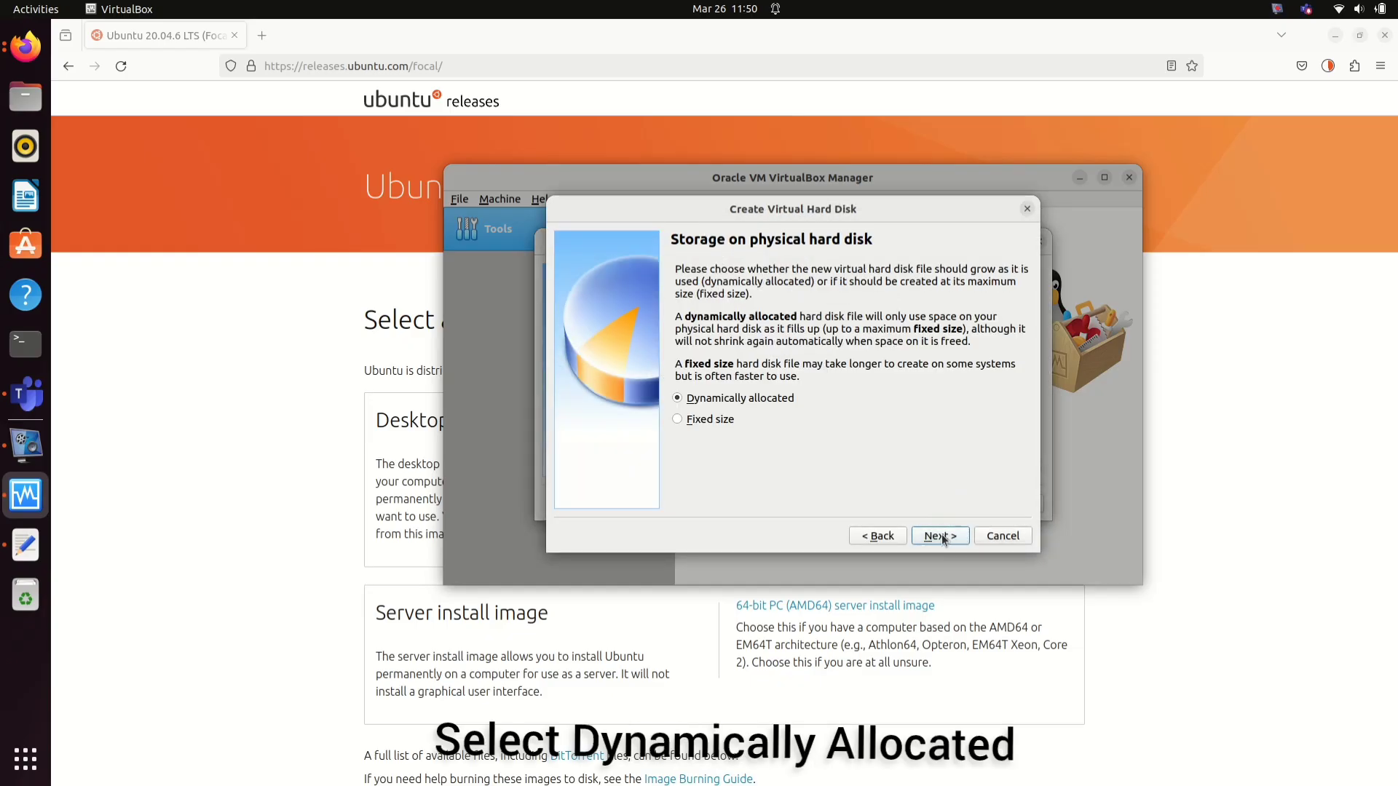
{"action": "left_click", "coordinate": [941, 536]}
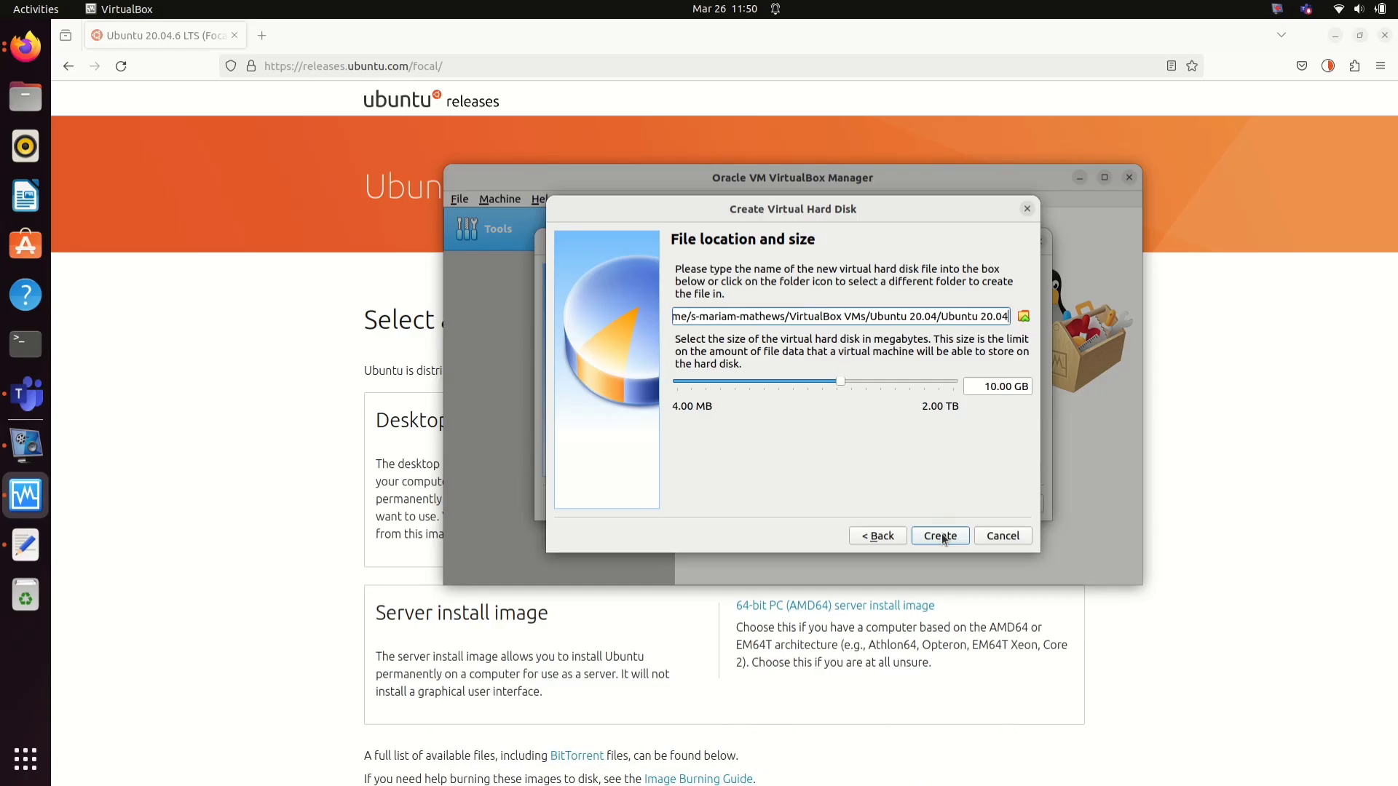
{"action": "left_click", "coordinate": [988, 386]}
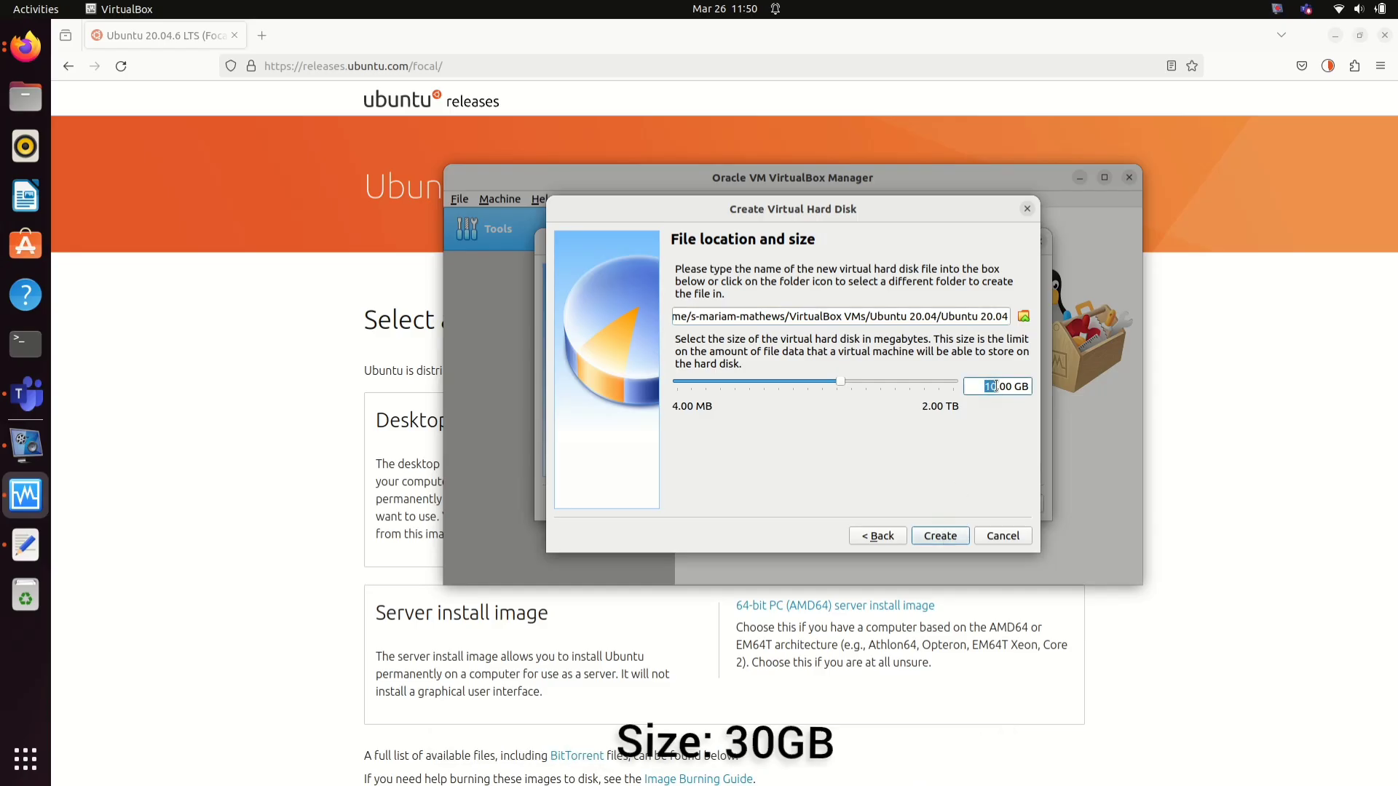
{"action": "type", "text": "30"}
{"action": "left_click", "coordinate": [945, 539]}
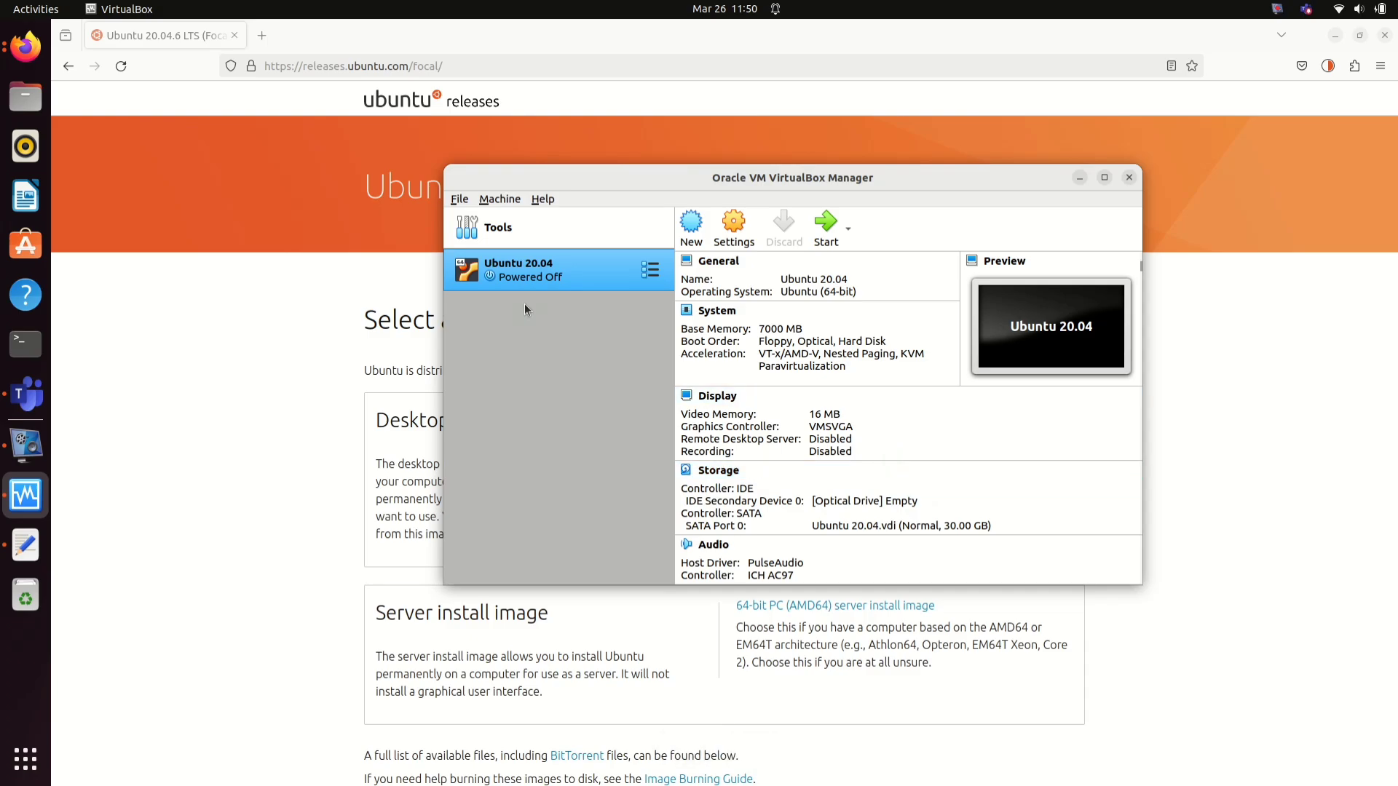
Give the Ubuntu 20.04 VM 3 processors in its System settings.
{"action": "left_click", "coordinate": [733, 226]}
{"action": "left_click", "coordinate": [1272, 10]}
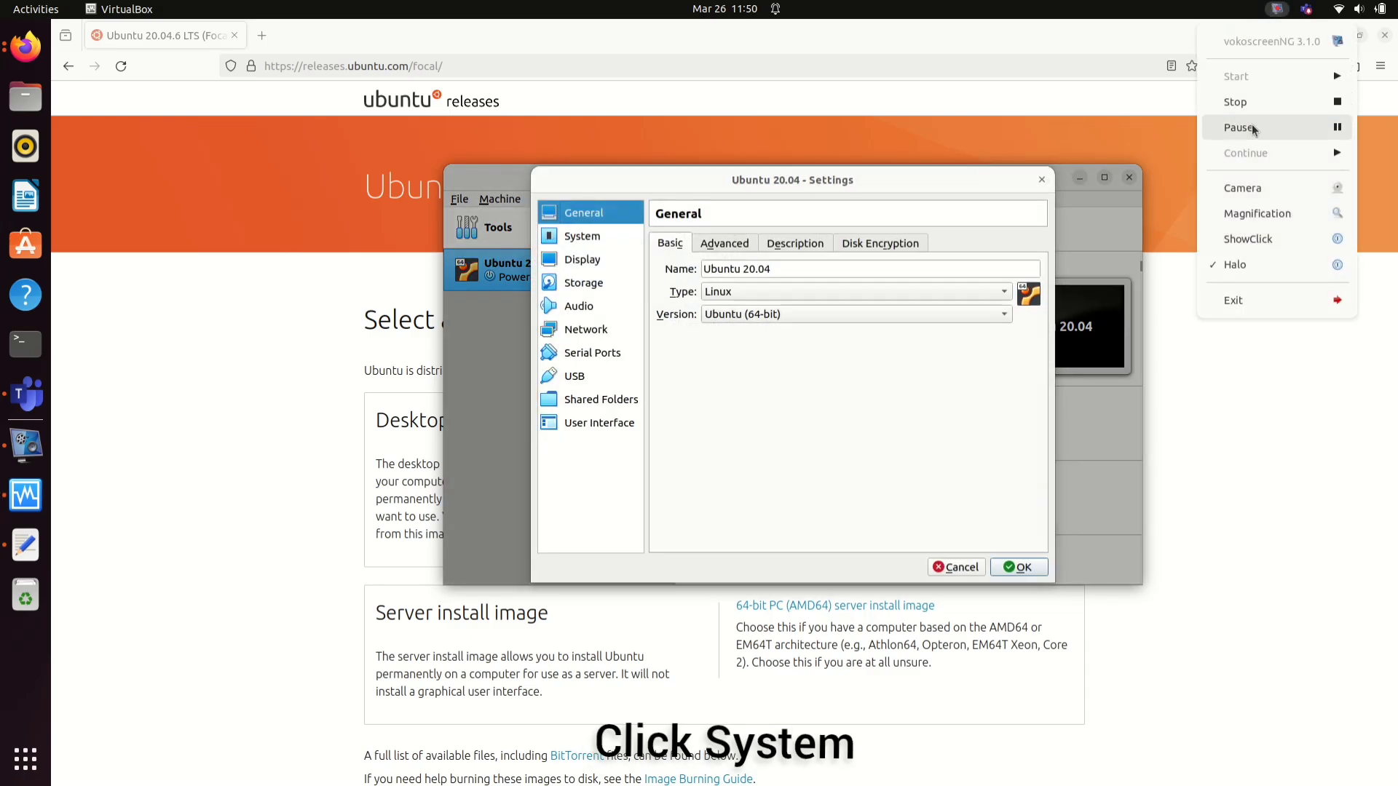
{"action": "left_click", "coordinate": [1251, 123]}
{"action": "left_click", "coordinate": [587, 237]}
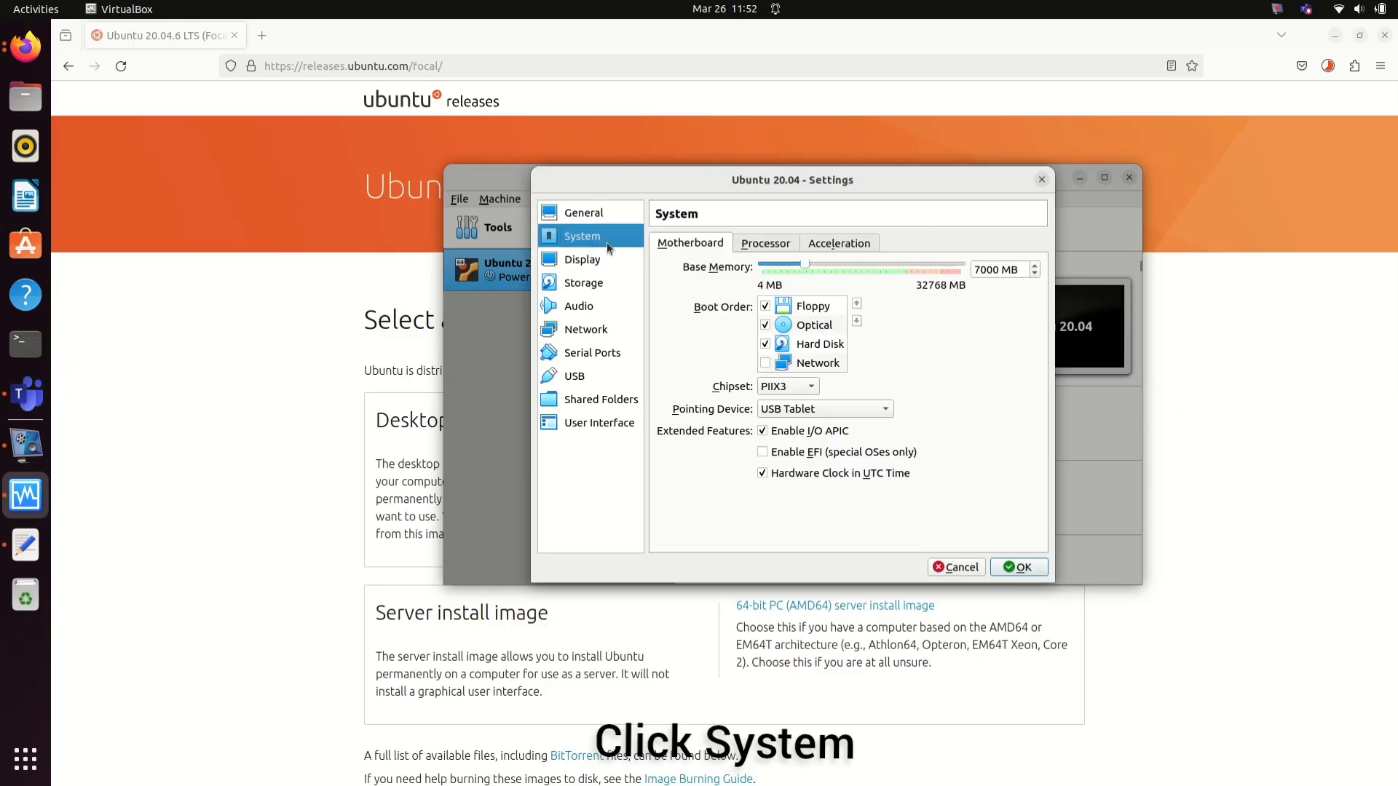
{"action": "left_click", "coordinate": [765, 243]}
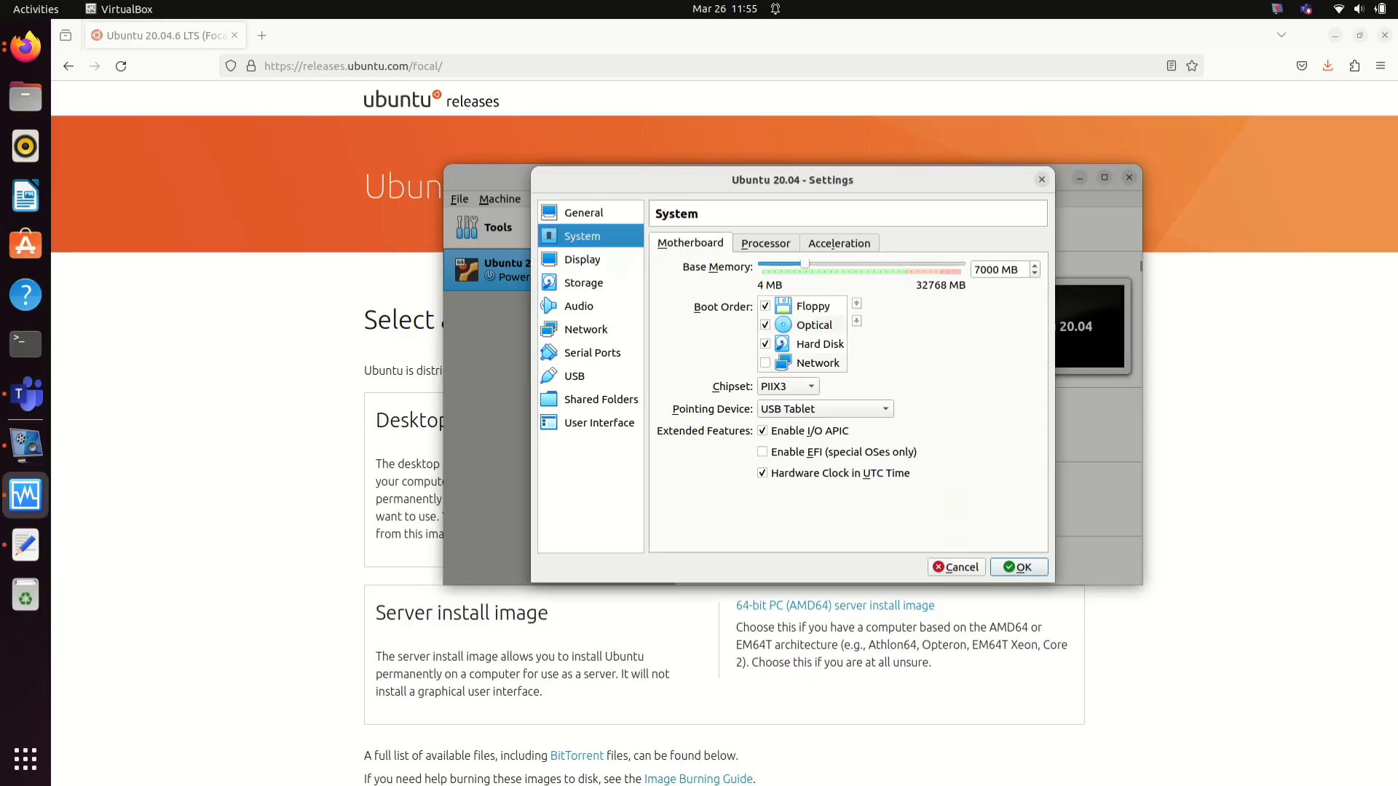
Attach ubuntu-20.04.6-desktop-amd64.iso to the empty optical drive and save the settings.
{"action": "left_click", "coordinate": [602, 280]}
{"action": "left_click", "coordinate": [710, 279]}
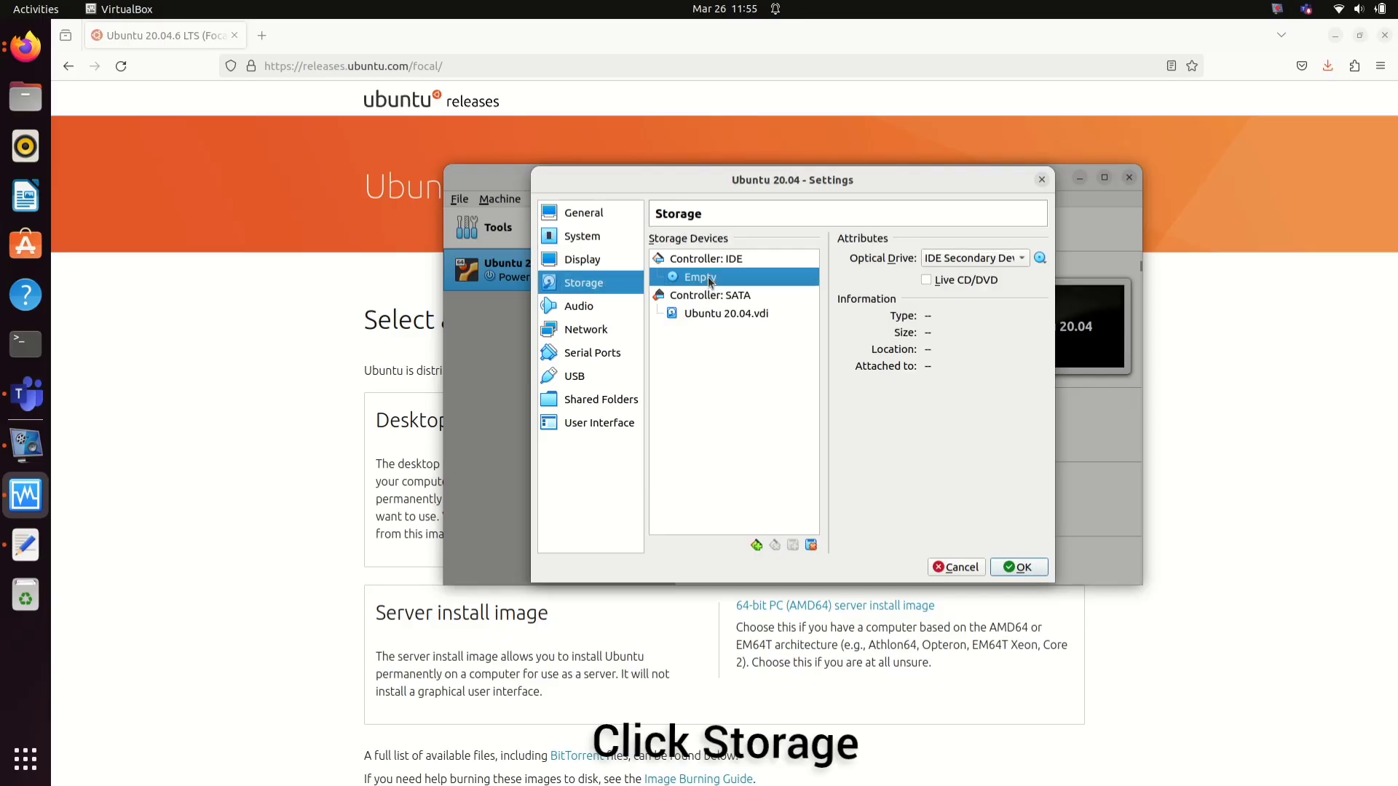
{"action": "left_click", "coordinate": [968, 264]}
{"action": "left_click", "coordinate": [943, 391]}
{"action": "left_click", "coordinate": [1040, 258]}
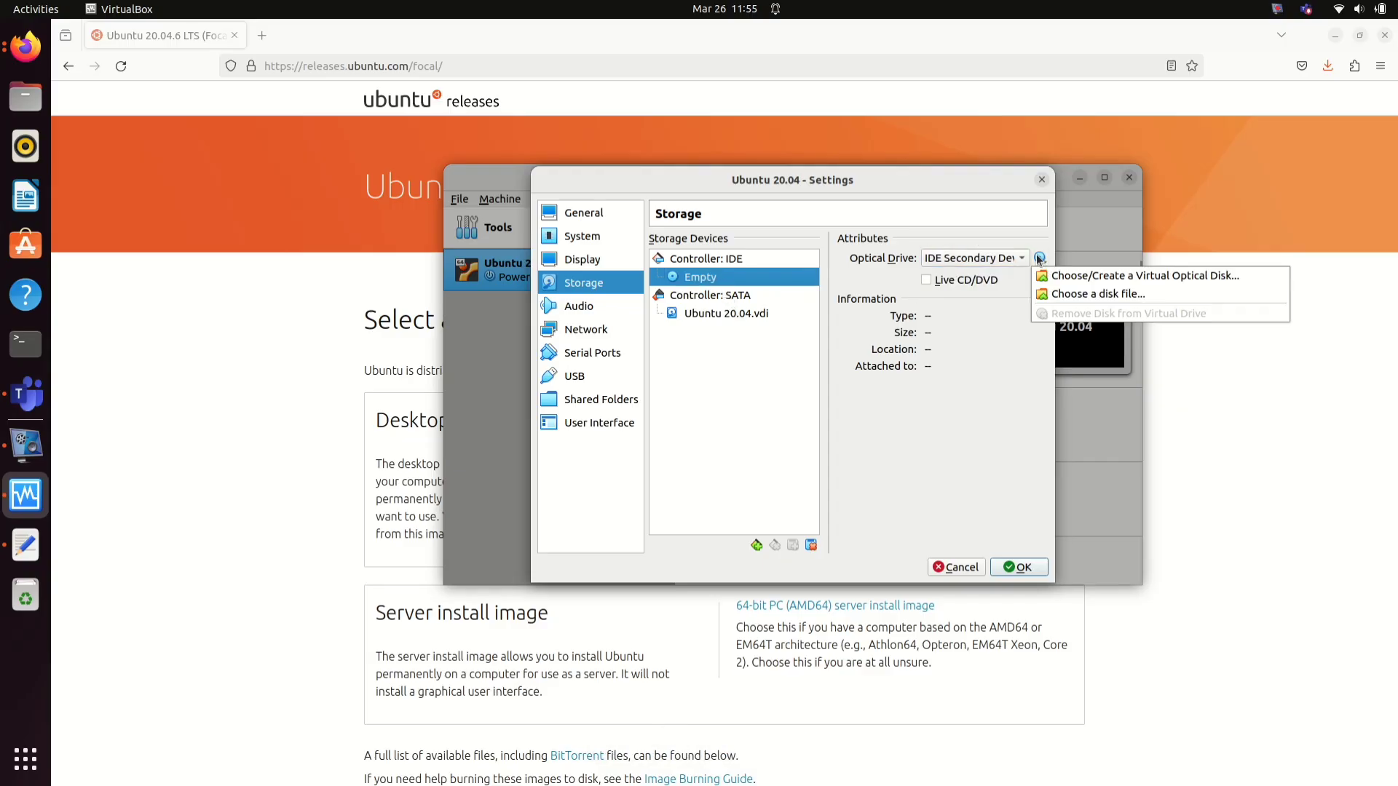
{"action": "left_click", "coordinate": [1068, 293]}
{"action": "double_click", "coordinate": [587, 364]}
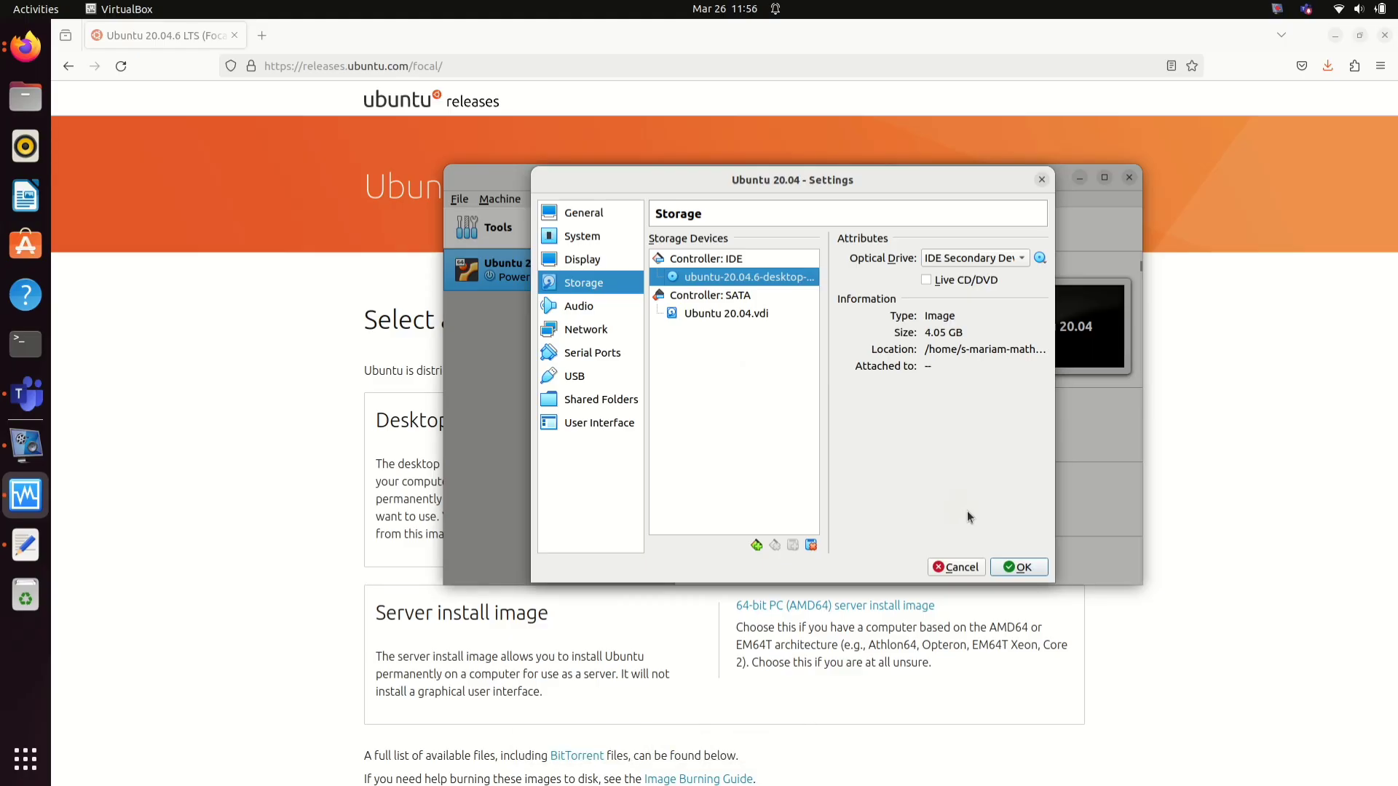
{"action": "left_click", "coordinate": [1019, 567]}
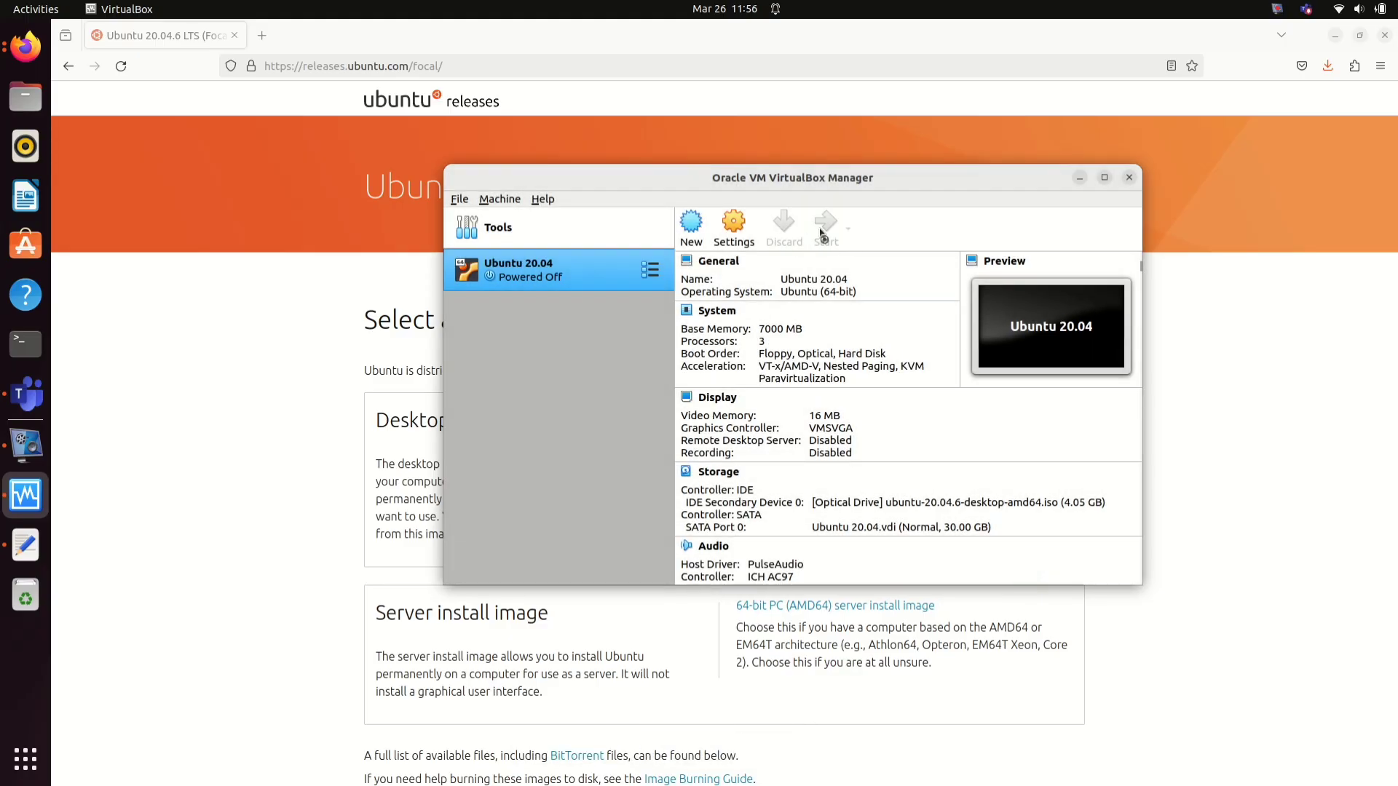
Boot the VM and install Ubuntu with English (US) keyboard, erasing the disk.
{"action": "left_click", "coordinate": [821, 232]}
{"action": "double_click", "coordinate": [770, 188]}
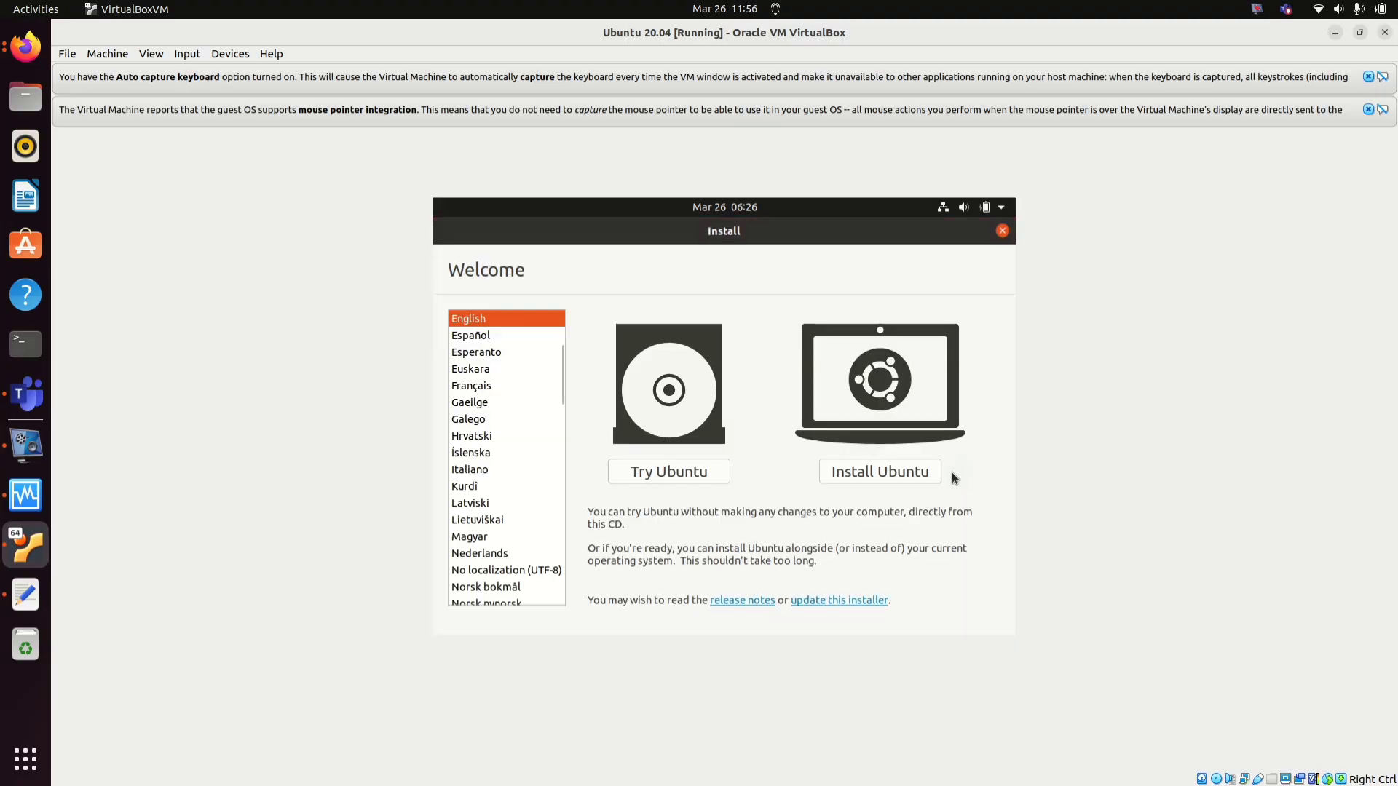
{"action": "left_click", "coordinate": [900, 477]}
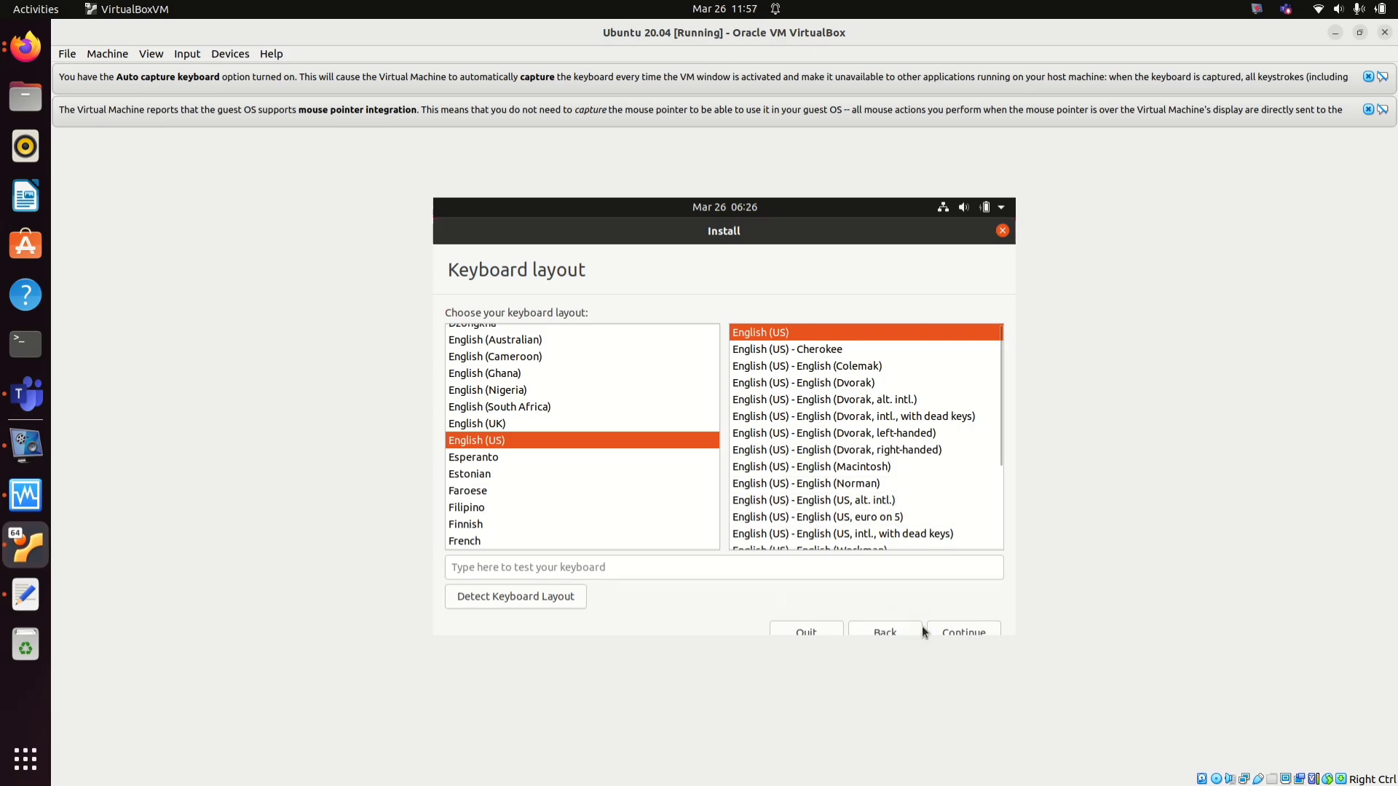
{"action": "left_click", "coordinate": [959, 631]}
{"action": "left_click", "coordinate": [981, 629]}
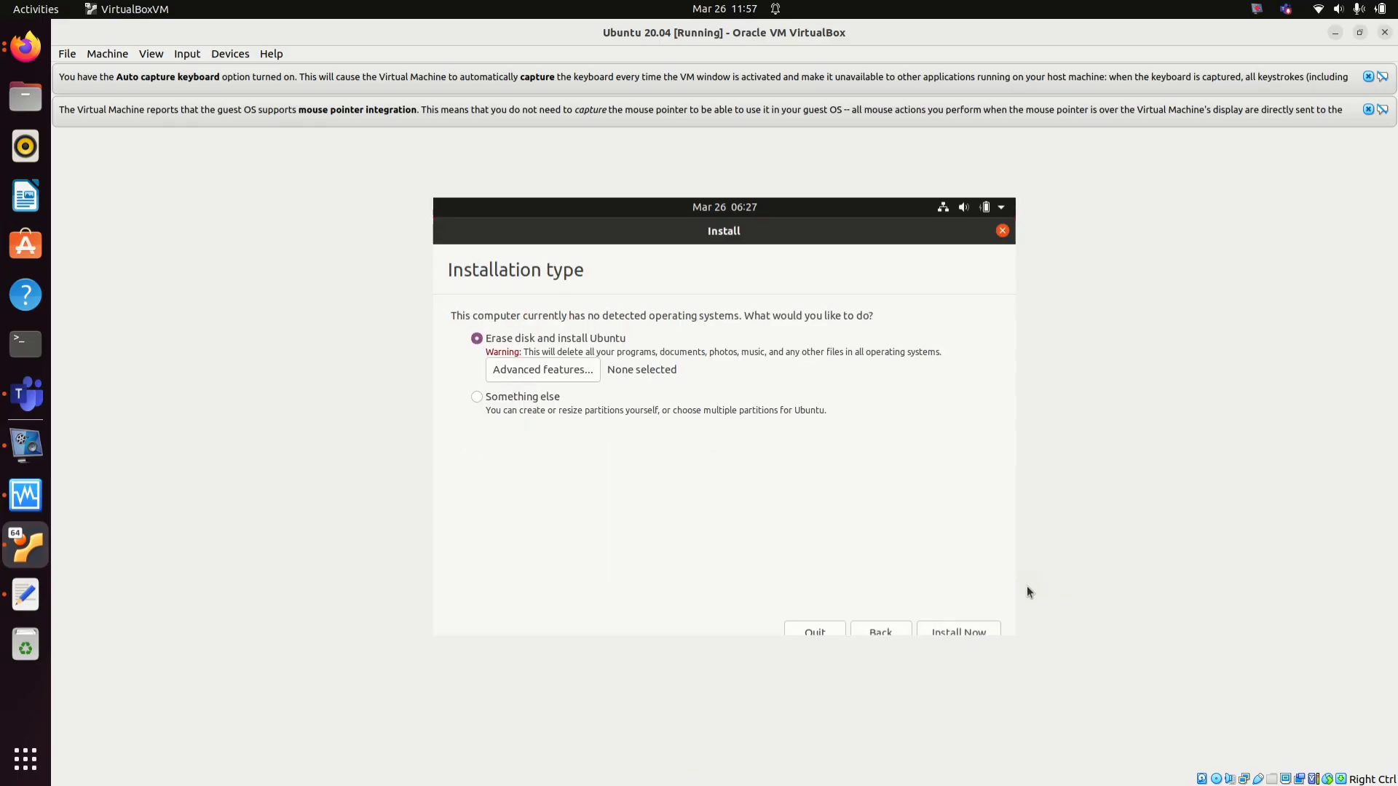
{"action": "left_click", "coordinate": [958, 634]}
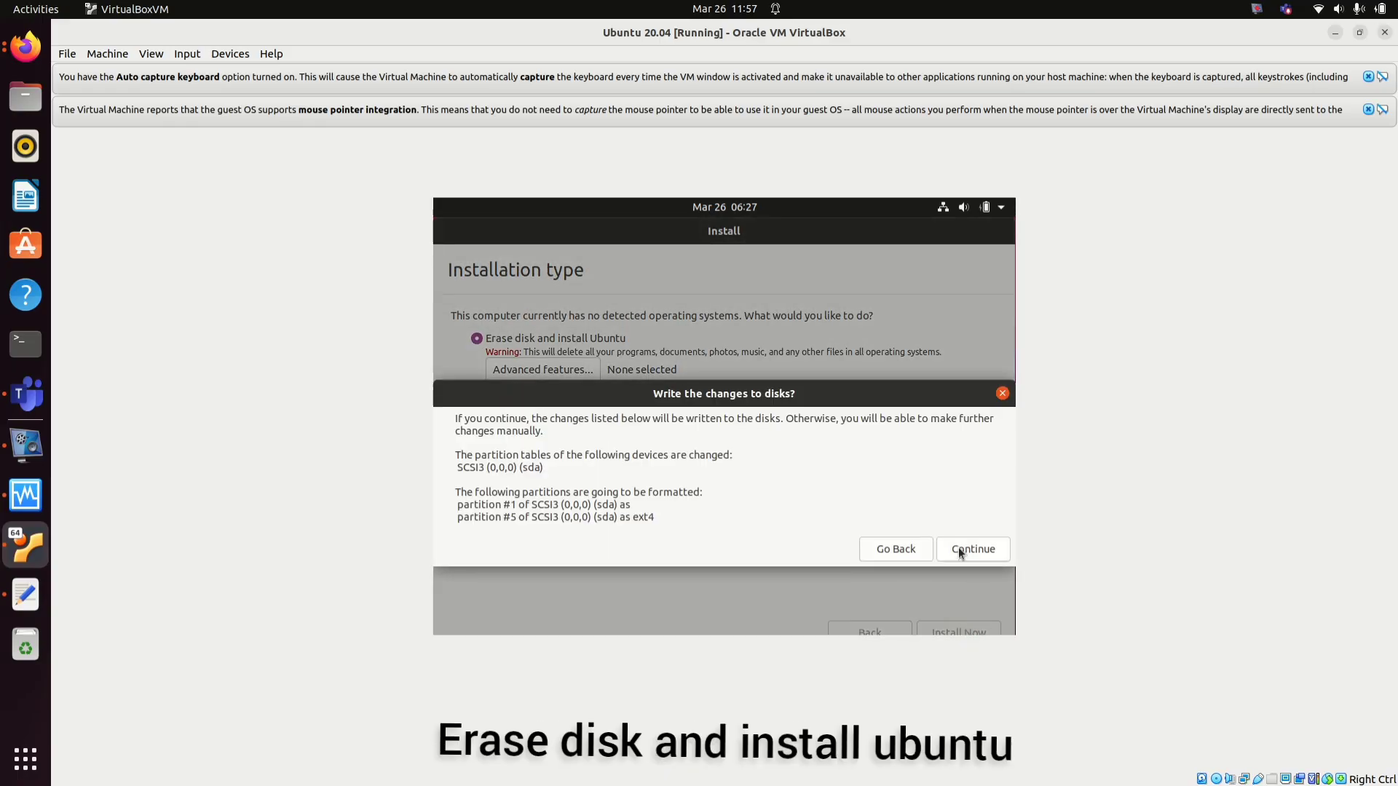
{"action": "left_click", "coordinate": [961, 549]}
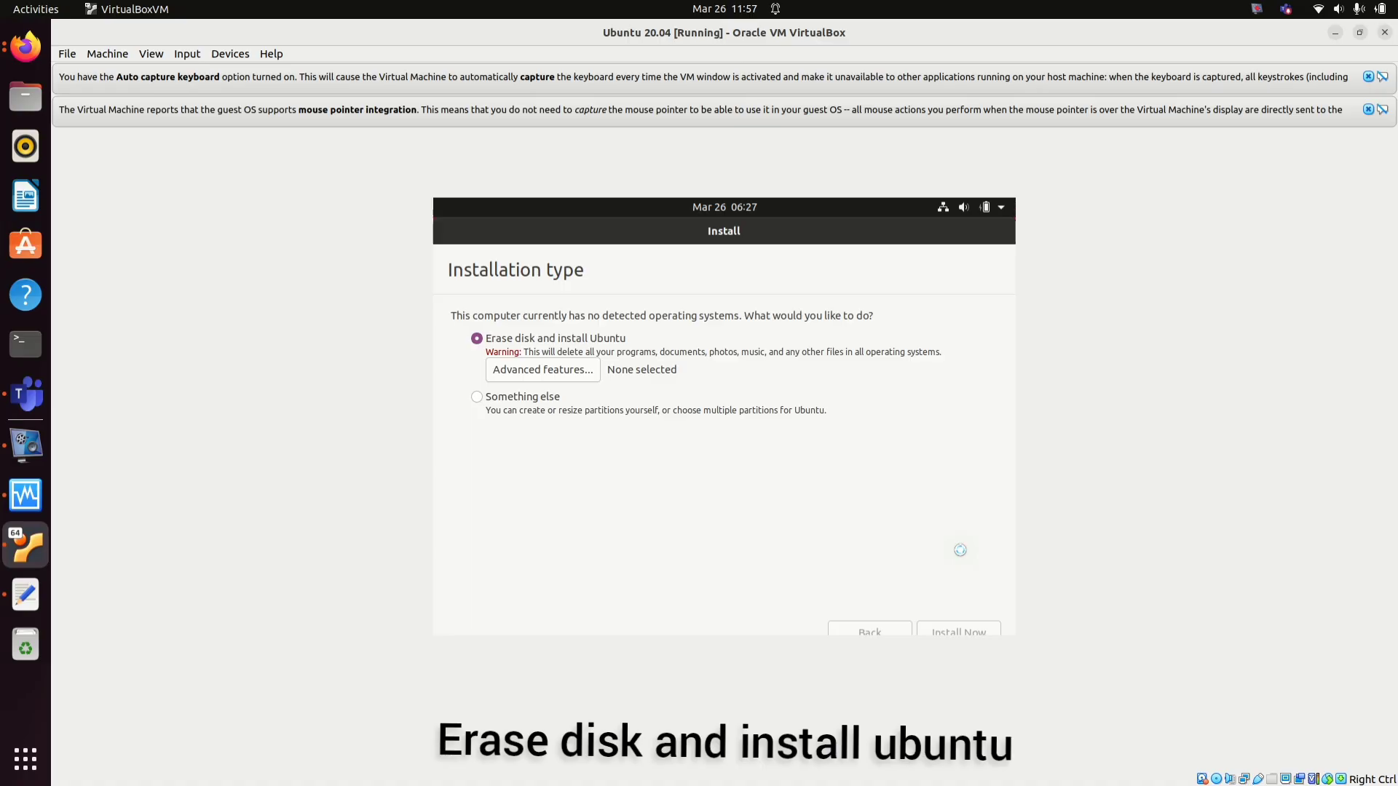
Accept the location, enter the account name and a confirmed password, and continue installing.
{"action": "left_click", "coordinate": [970, 631]}
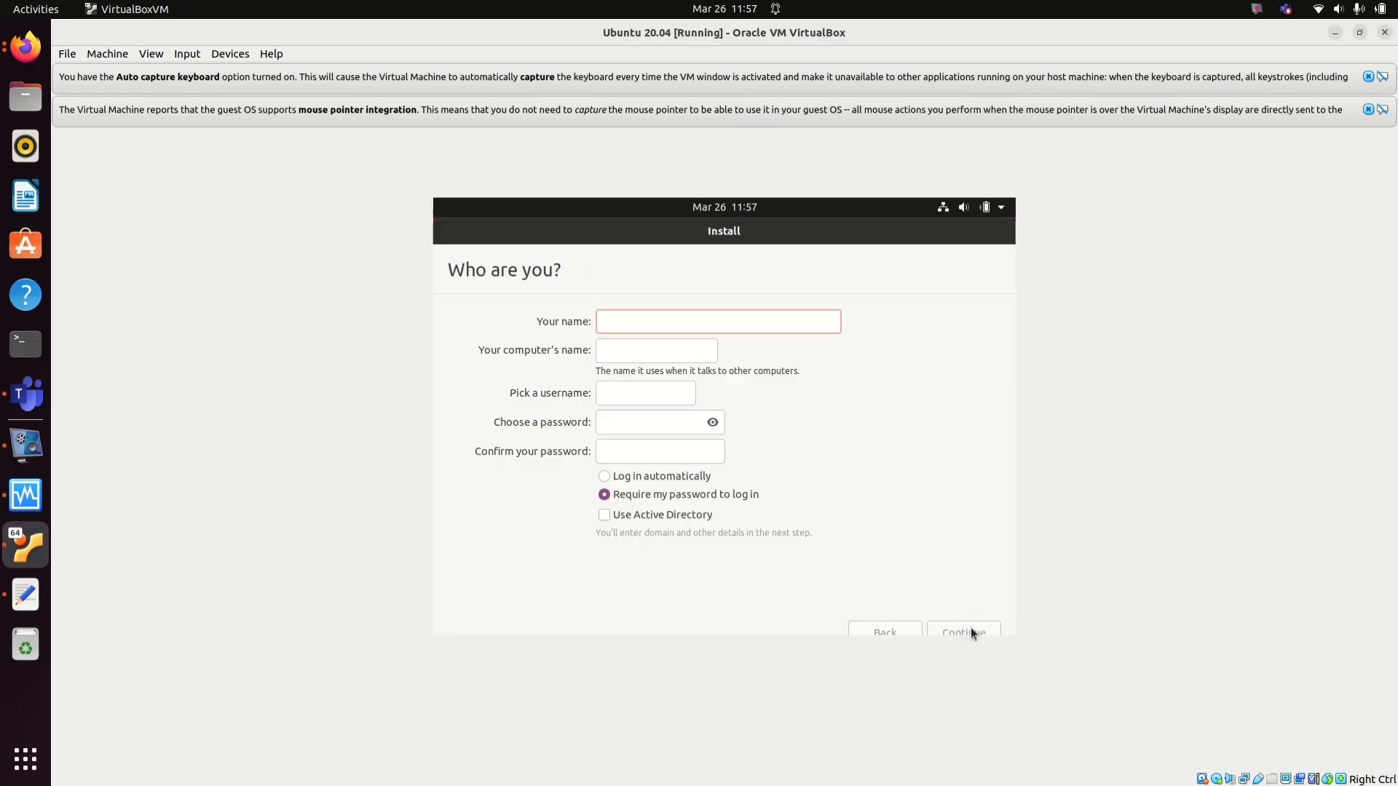
{"action": "type", "text": "sanjunamariam"}
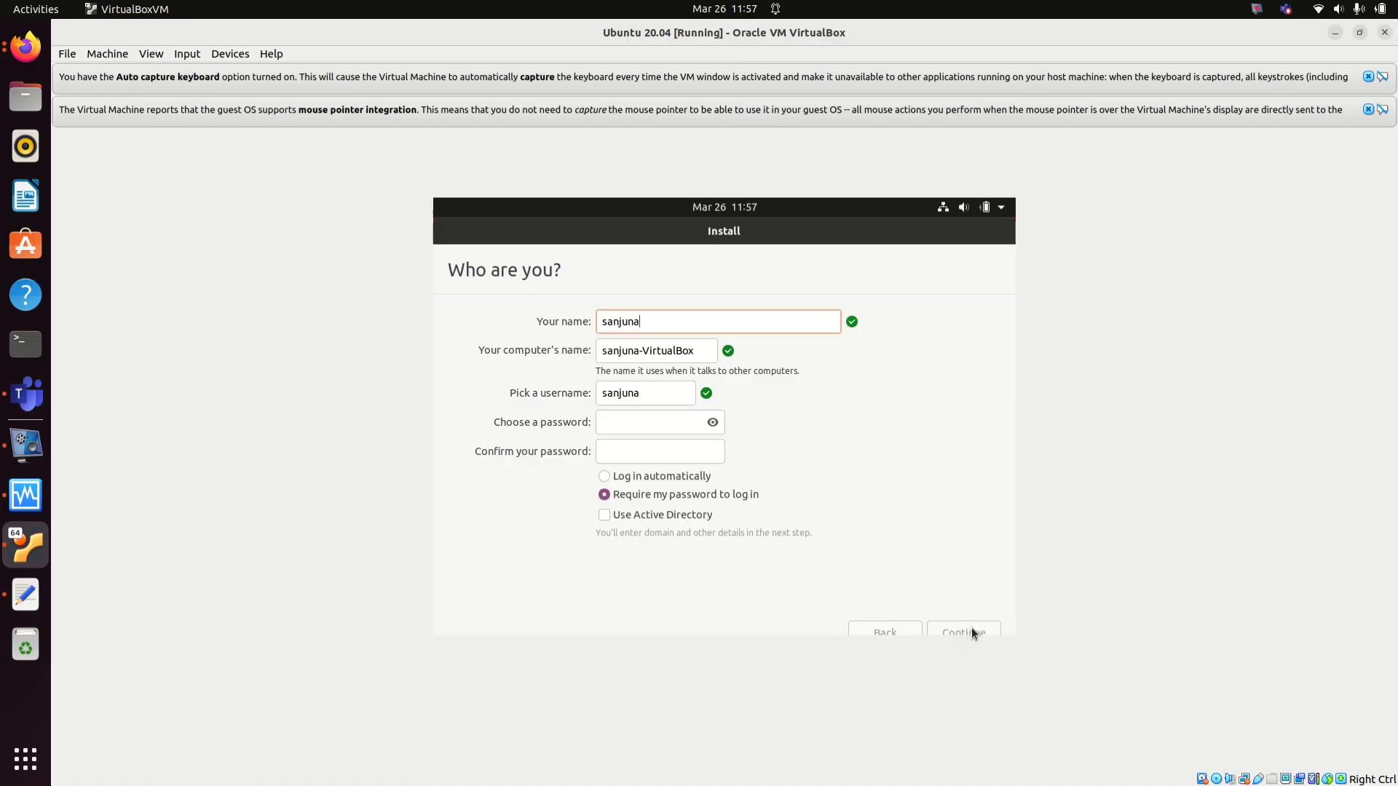
{"action": "left_click", "coordinate": [690, 426]}
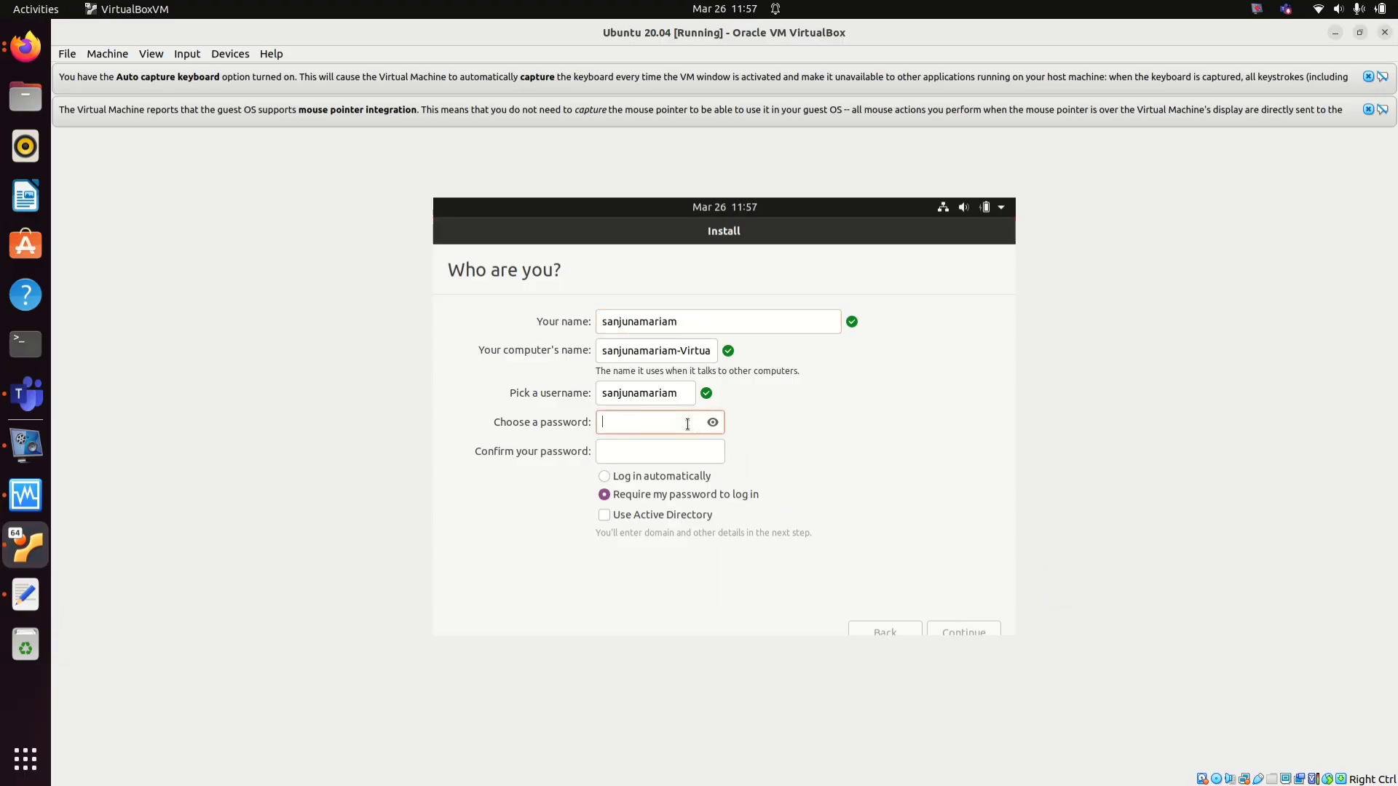
{"action": "type", "text": "••••••••••••"}
{"action": "key", "text": "Tab"}
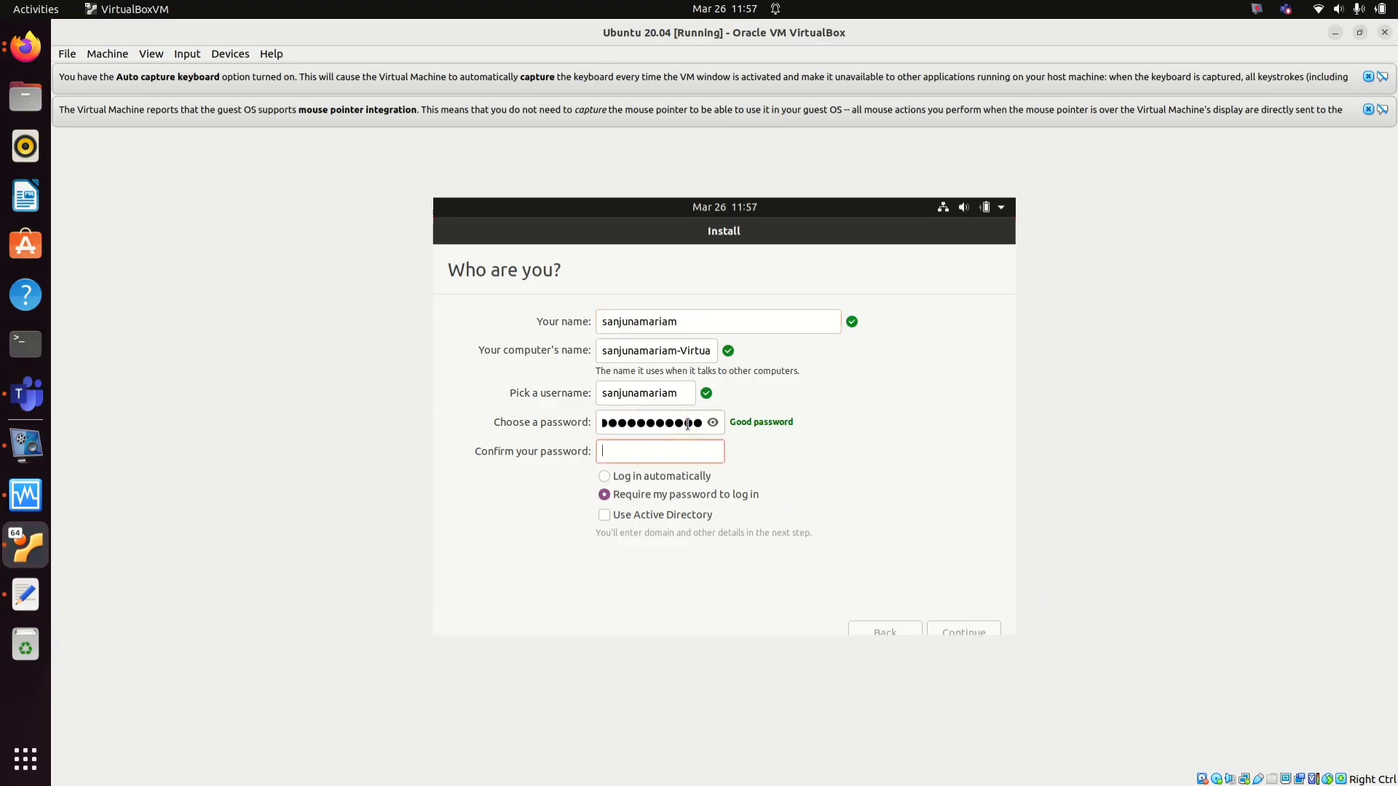
{"action": "type", "text": "••••••••••••"}
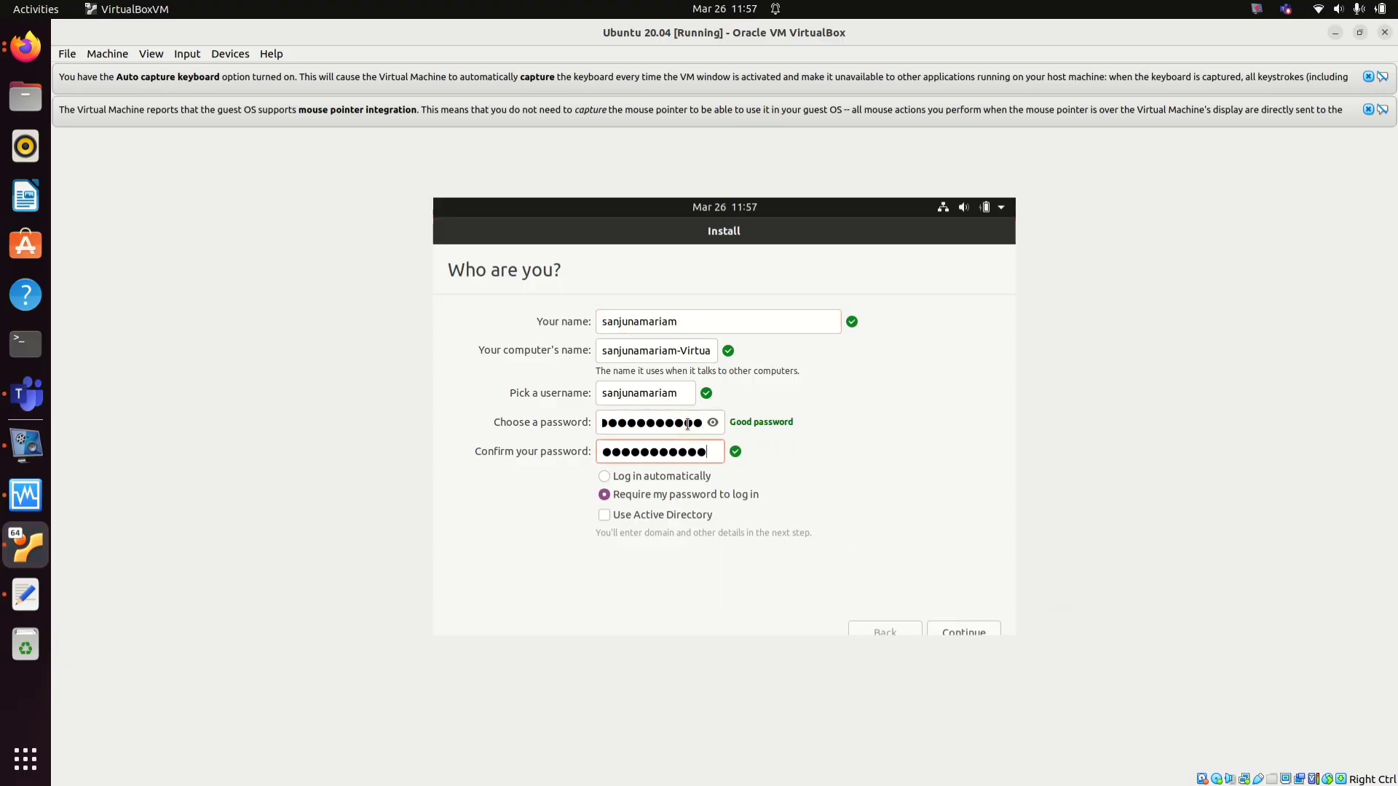
{"action": "left_click", "coordinate": [963, 631]}
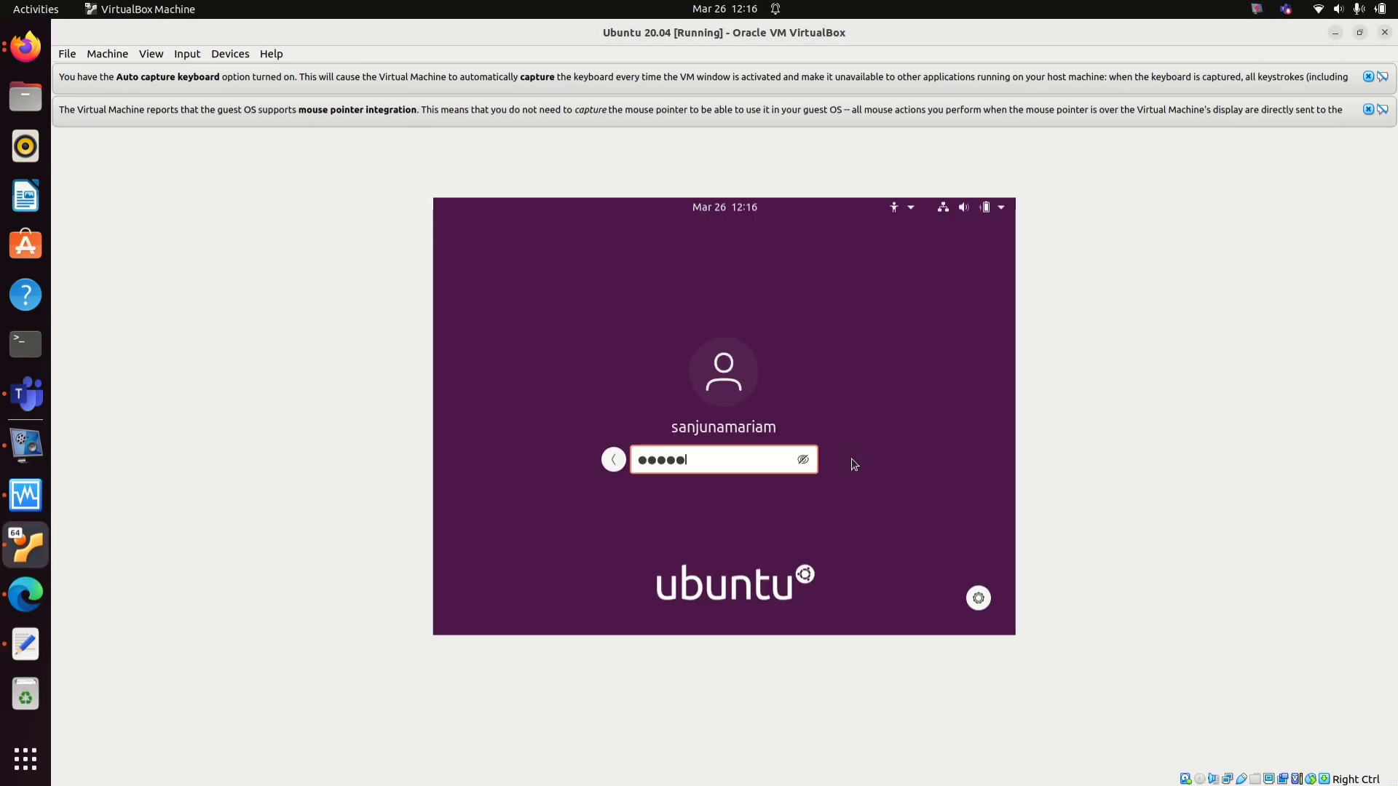
Log in with the account password, skip Online Accounts, and close the welcome tour.
{"action": "type", "text": "******"}
{"action": "key", "text": "Return"}
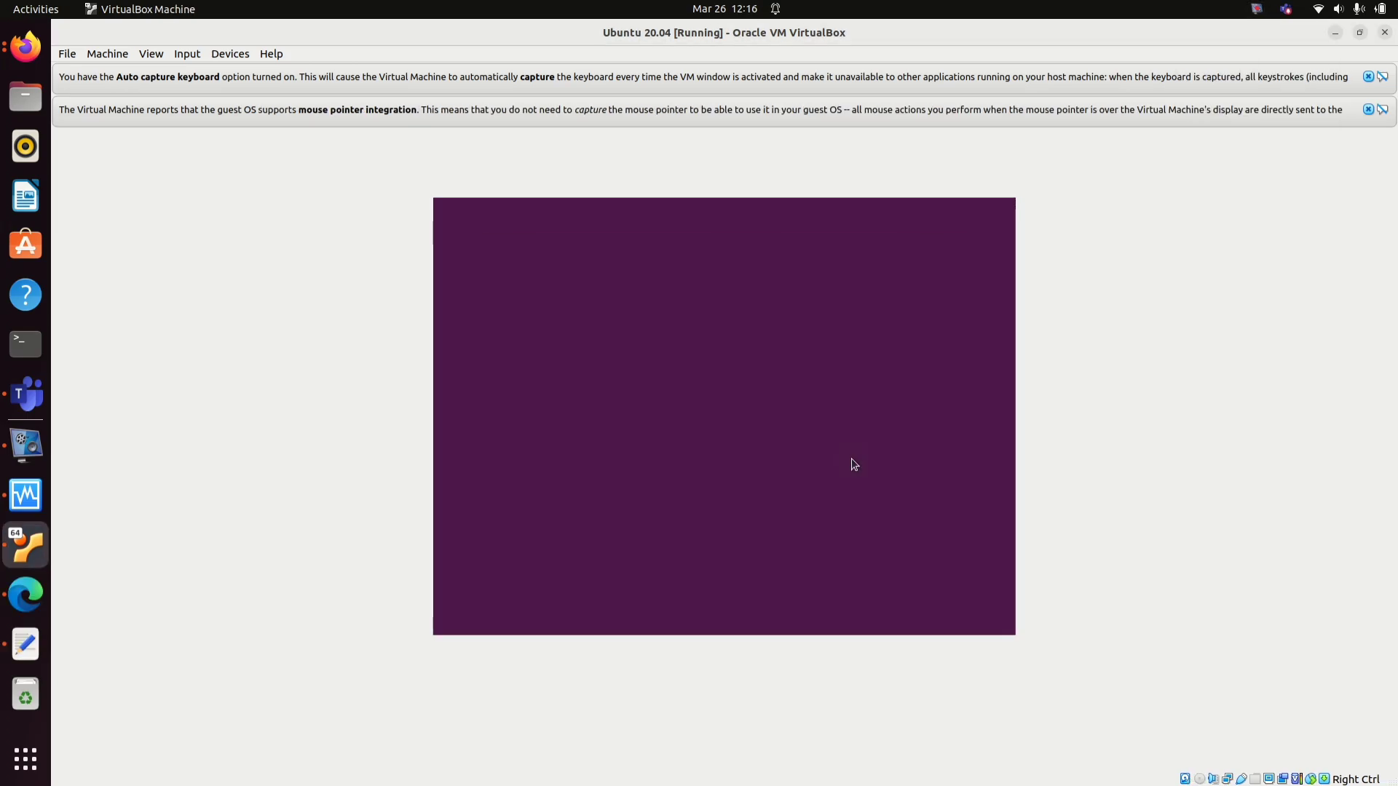
{"action": "left_click", "coordinate": [989, 233]}
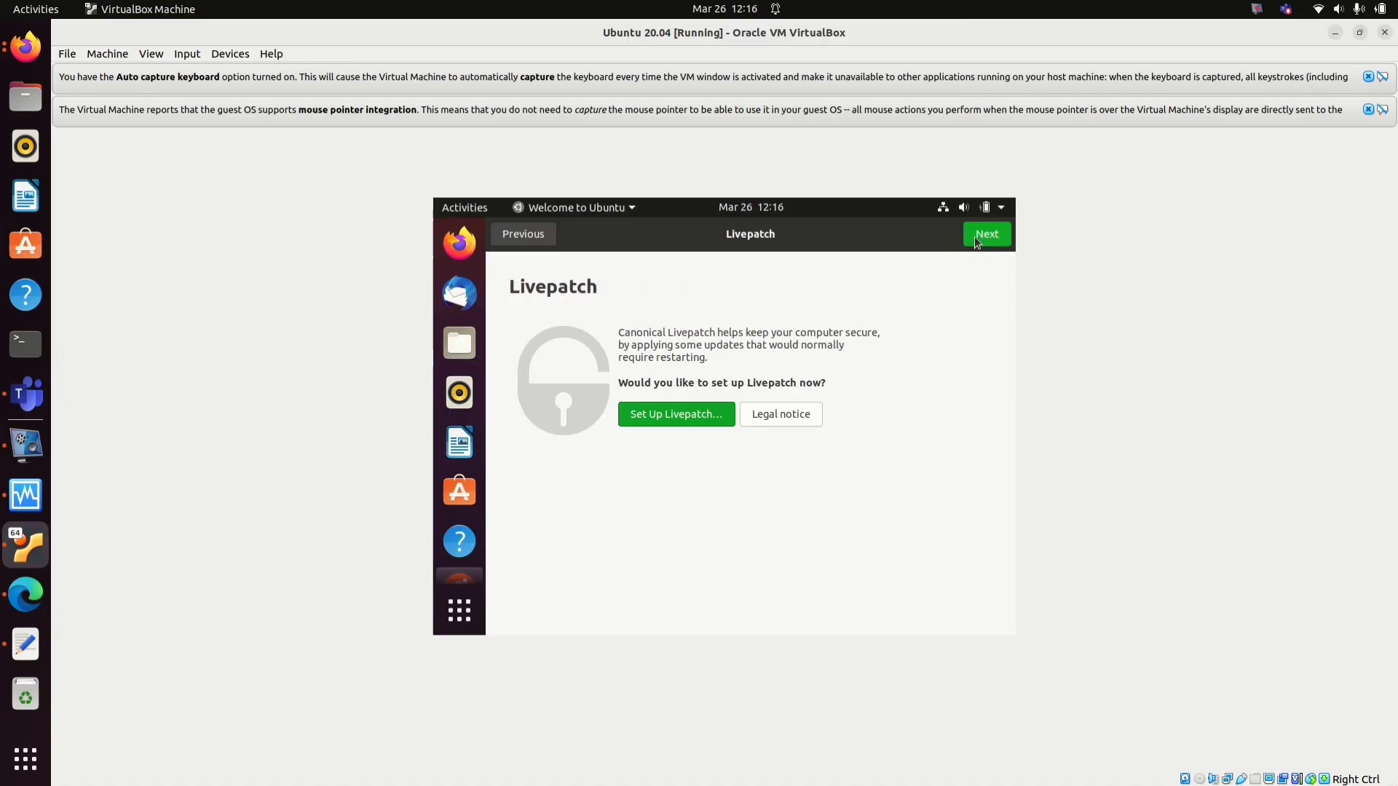
{"action": "left_click", "coordinate": [988, 234]}
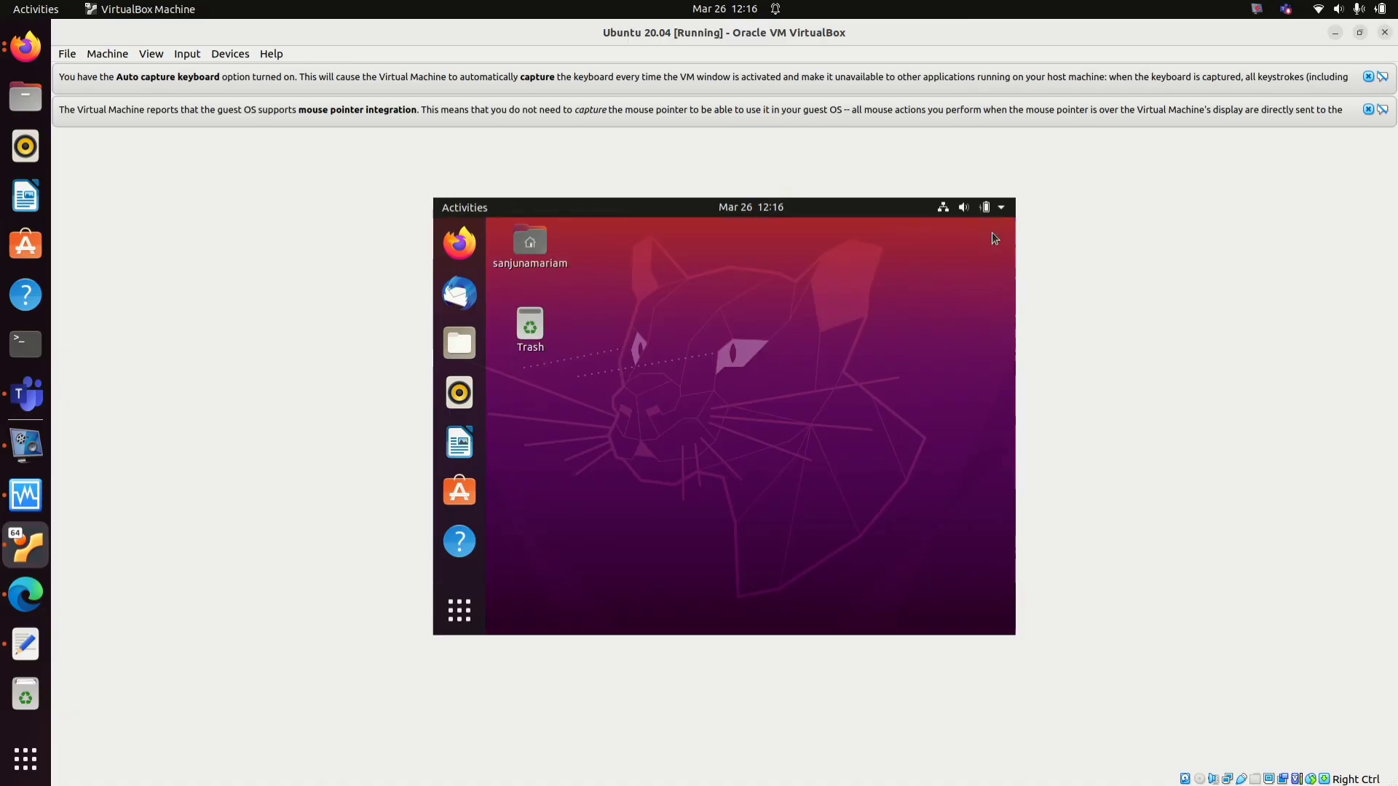
Open Terminal in the guest and run sudo apt-get update with the admin password.
{"action": "key", "text": "super+a"}
{"action": "type", "text": "ter"}
{"action": "key", "text": "Return"}
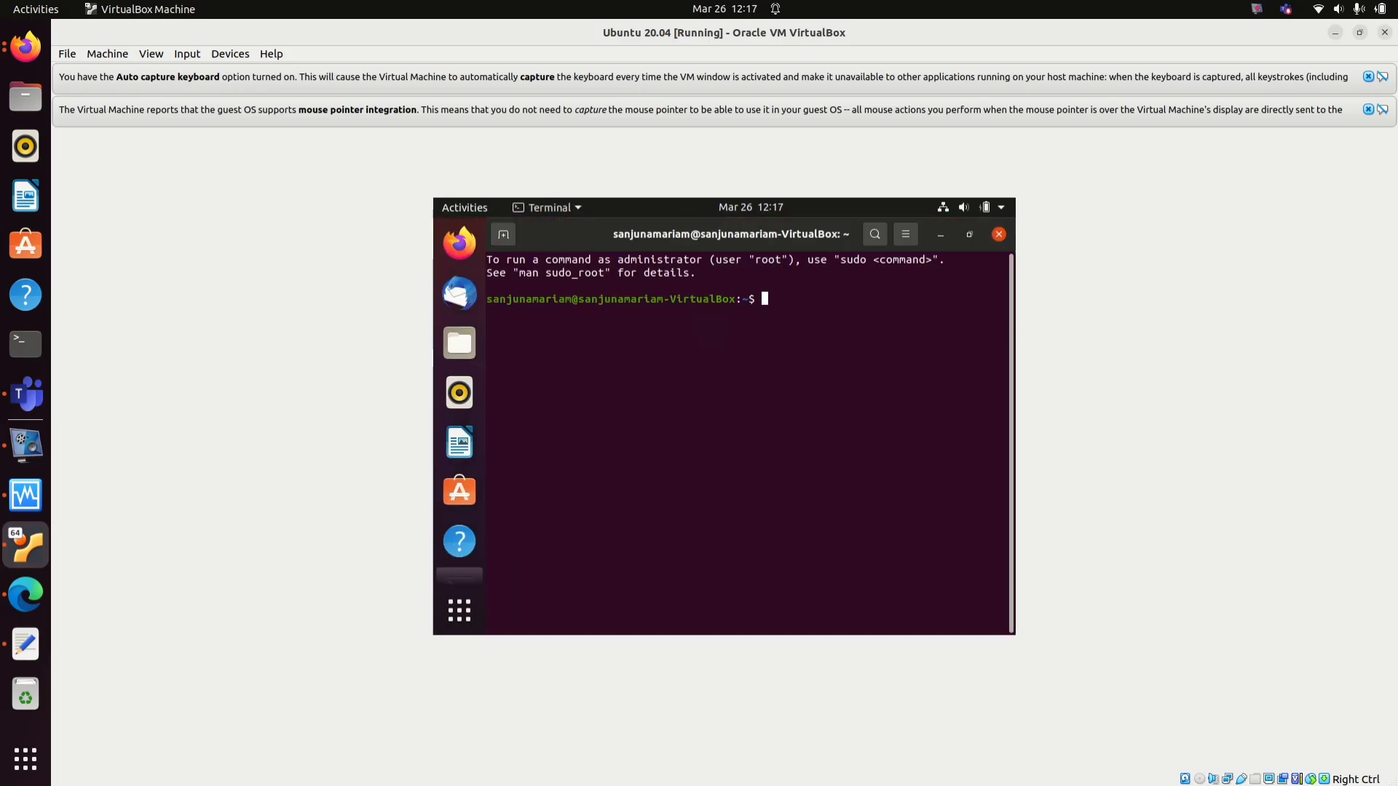
{"action": "type", "text": "sudo apt-get update"}
{"action": "key", "text": "Return"}
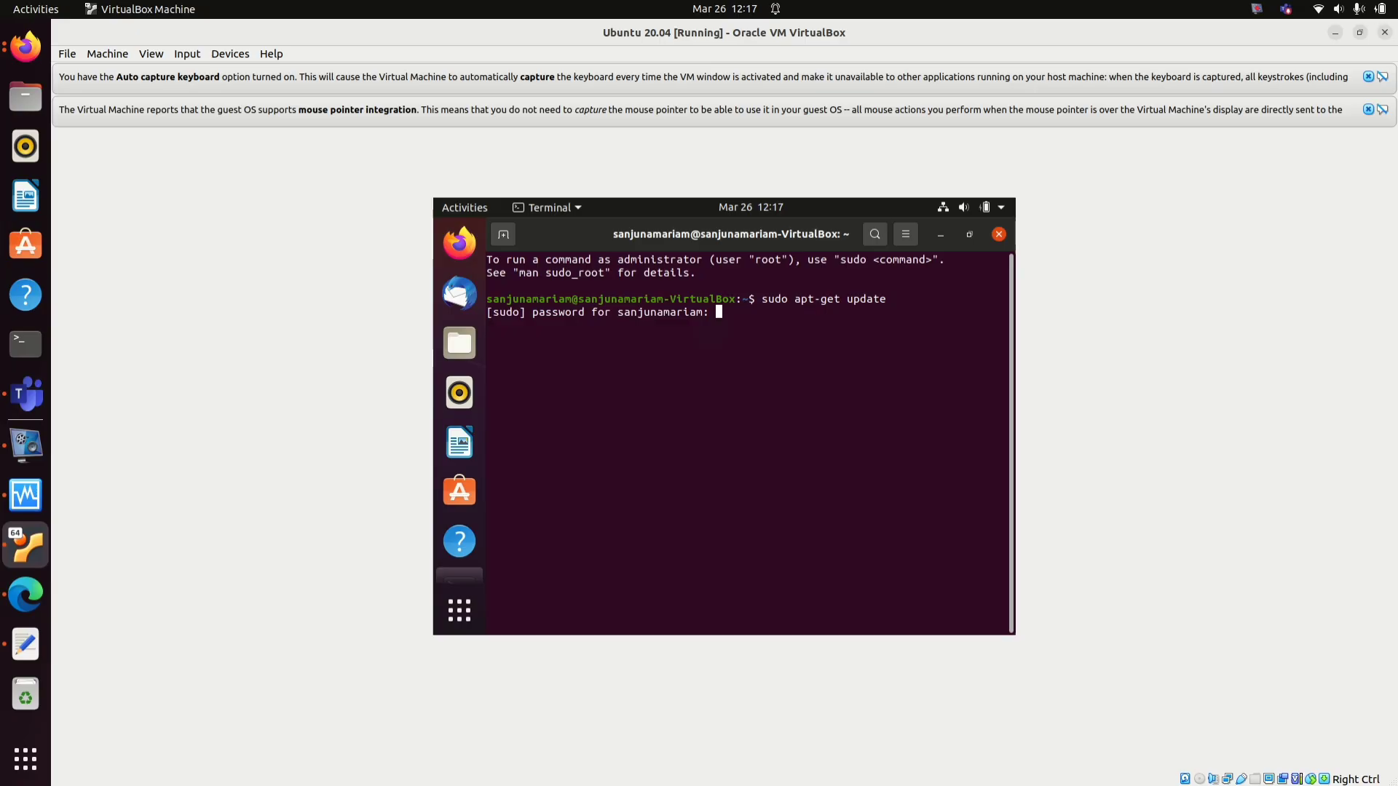
{"action": "key", "text": "Return"}
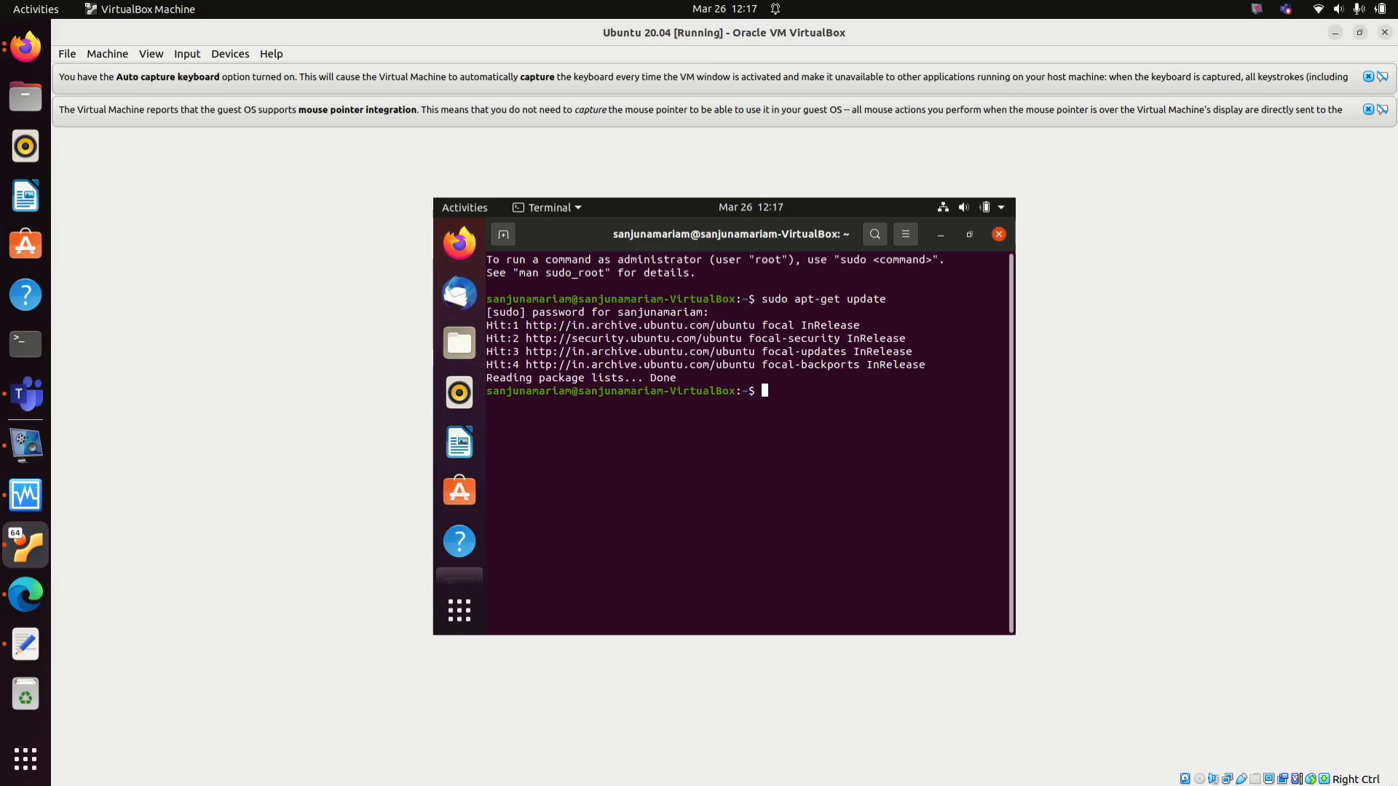
Run sudo apt-get upgrade, confirming with y, then install gcc, perl and dkms.
{"action": "key", "text": "Up"}
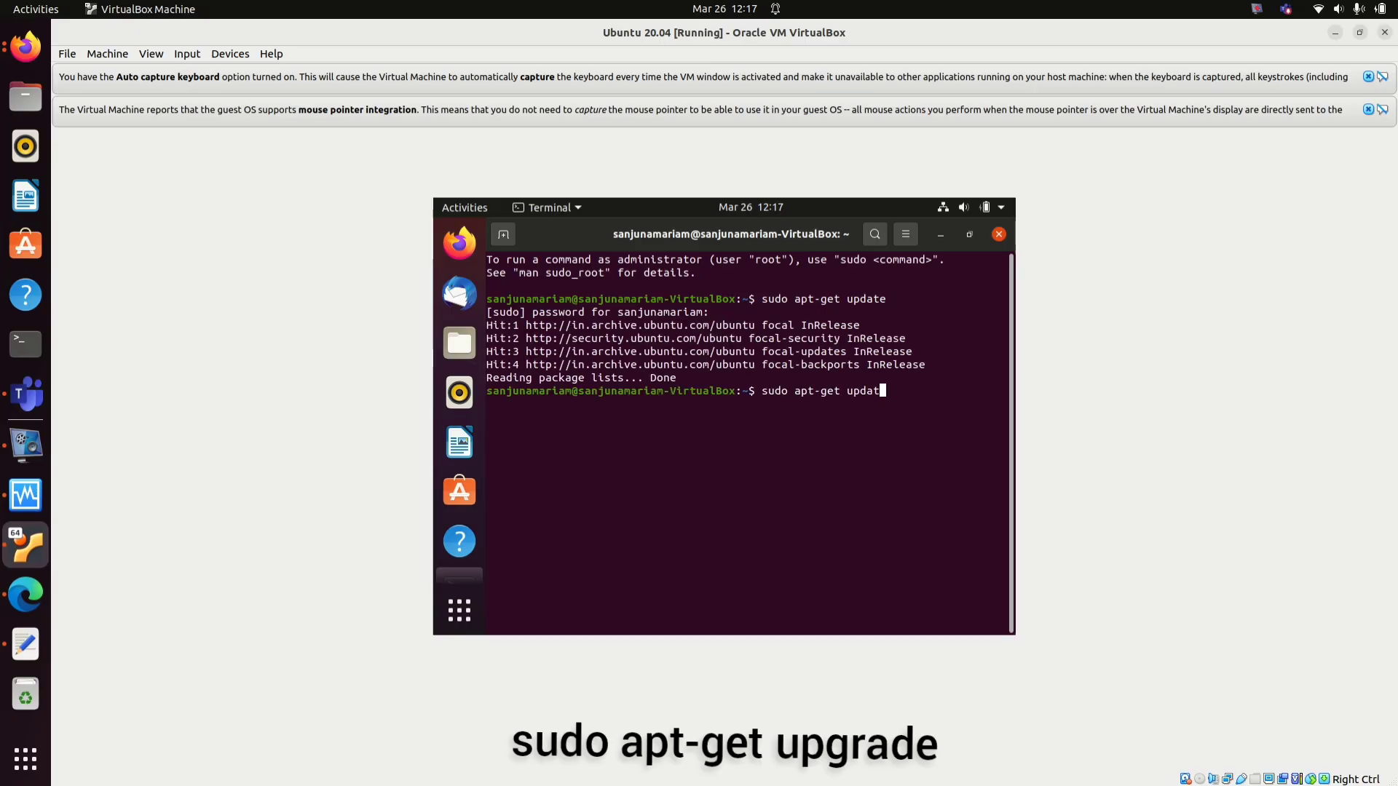
{"action": "key", "text": "BackSpace"}
{"action": "key", "text": "BackSpace"}
{"action": "key", "text": "BackSpace"}
{"action": "key", "text": "BackSpace"}
{"action": "key", "text": "BackSpace"}
{"action": "type", "text": "pgrade"}
{"action": "key", "text": "Return"}
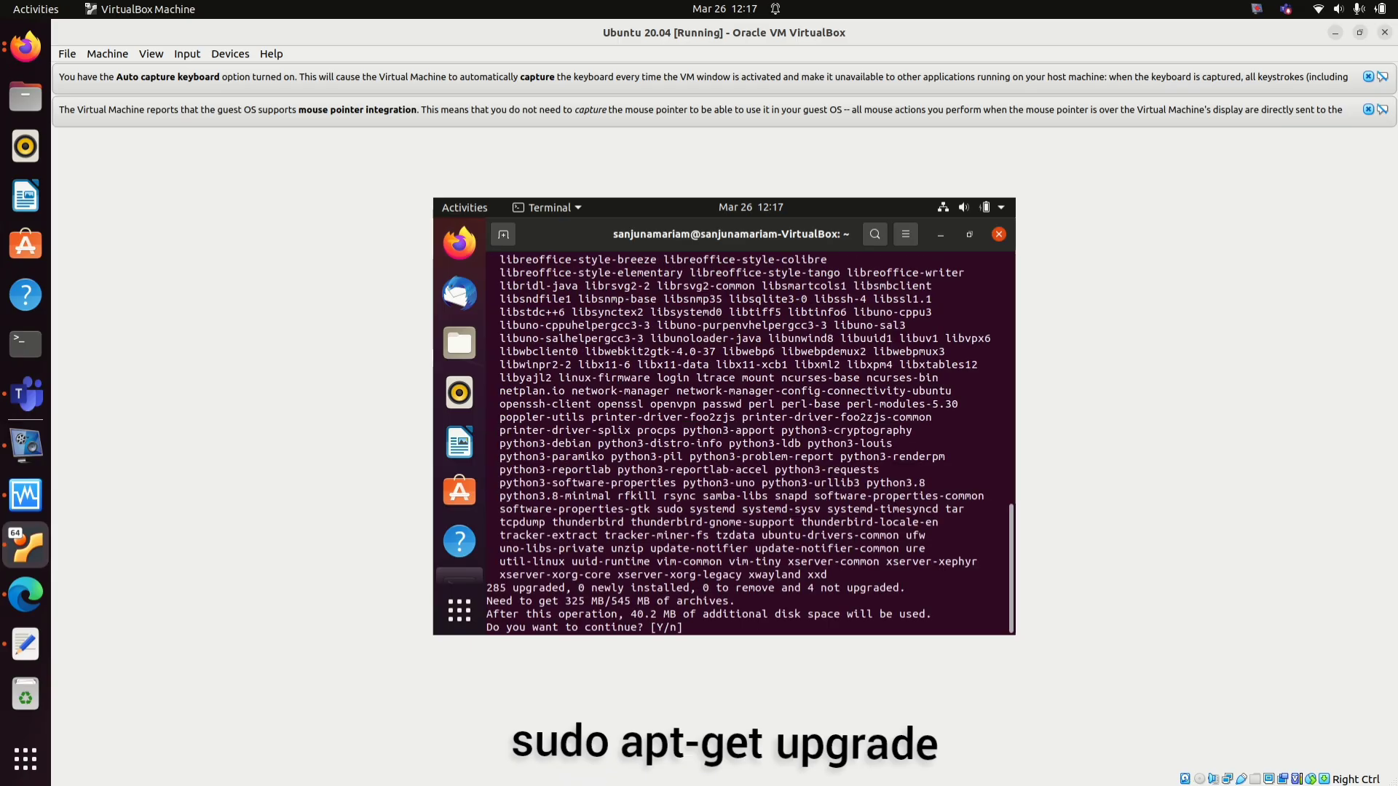
{"action": "type", "text": "y"}
{"action": "key", "text": "Return"}
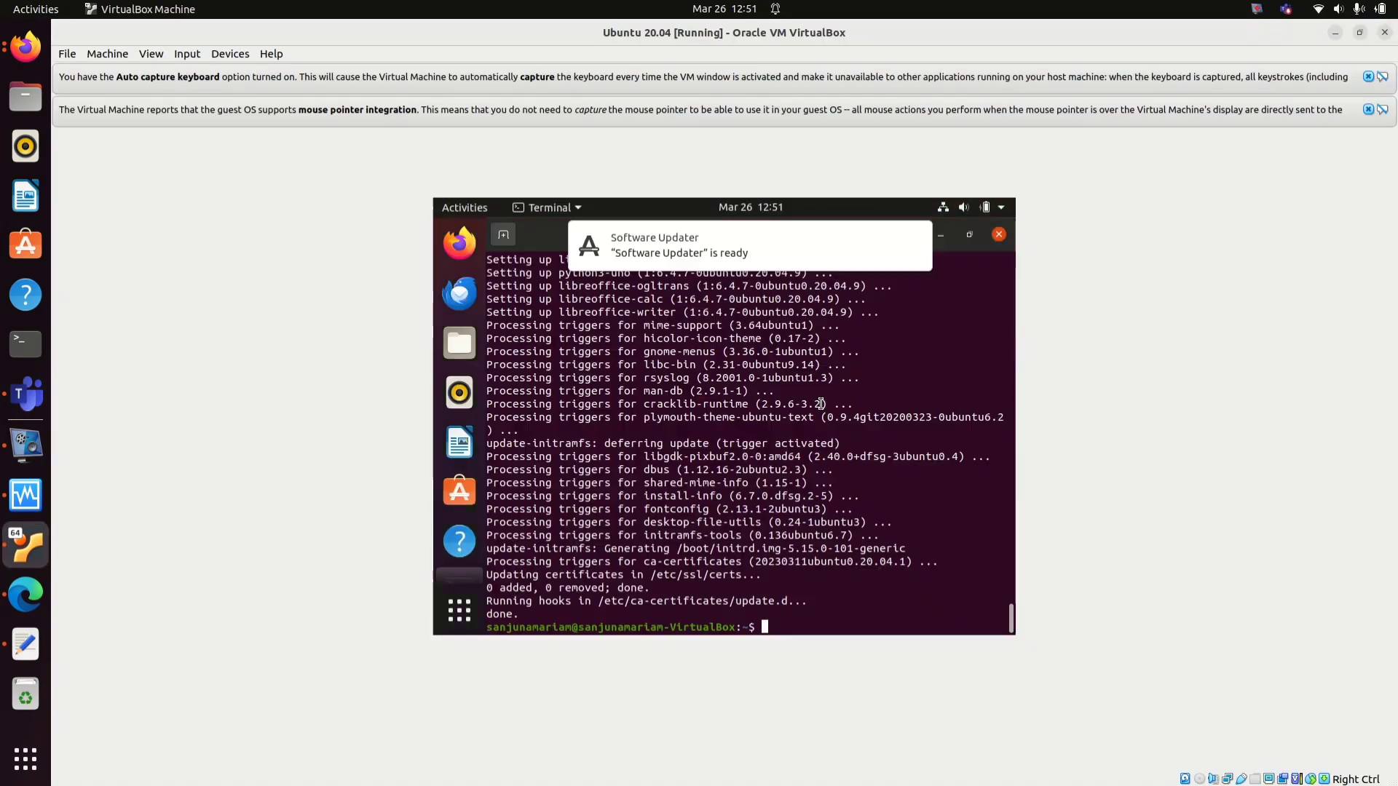
{"action": "type", "text": "sudo apt  install gc"}
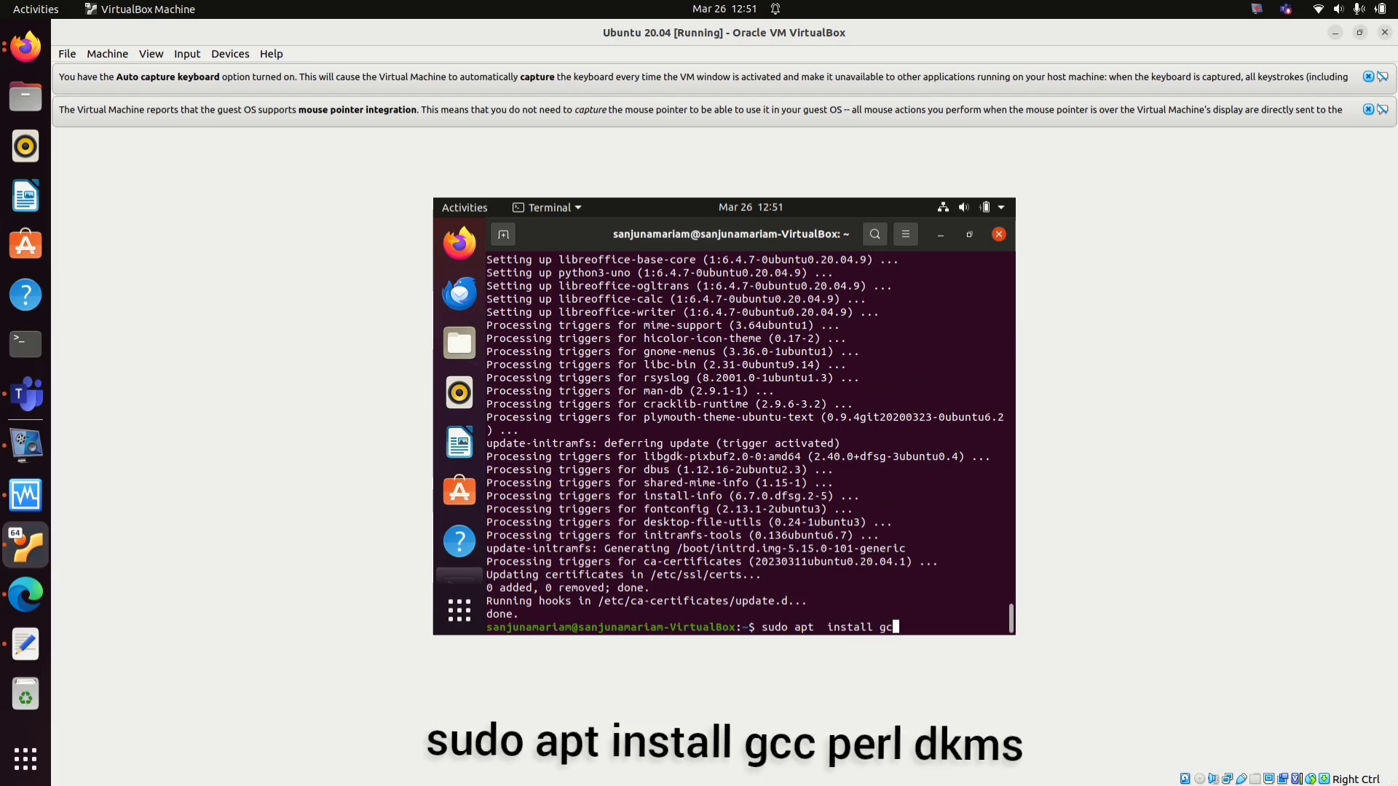
{"action": "type", "text": "c perl "}
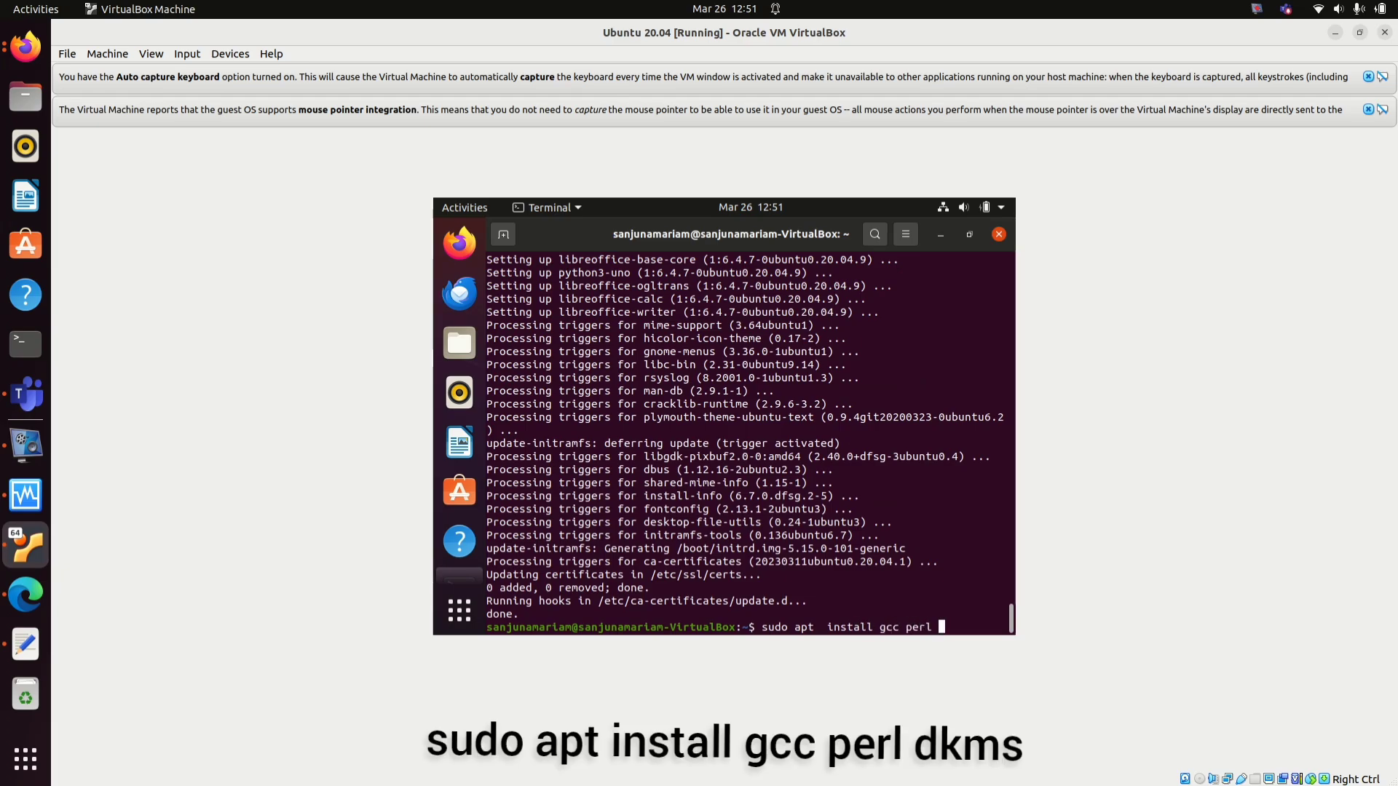
{"action": "type", "text": "dkms"}
{"action": "key", "text": "Return"}
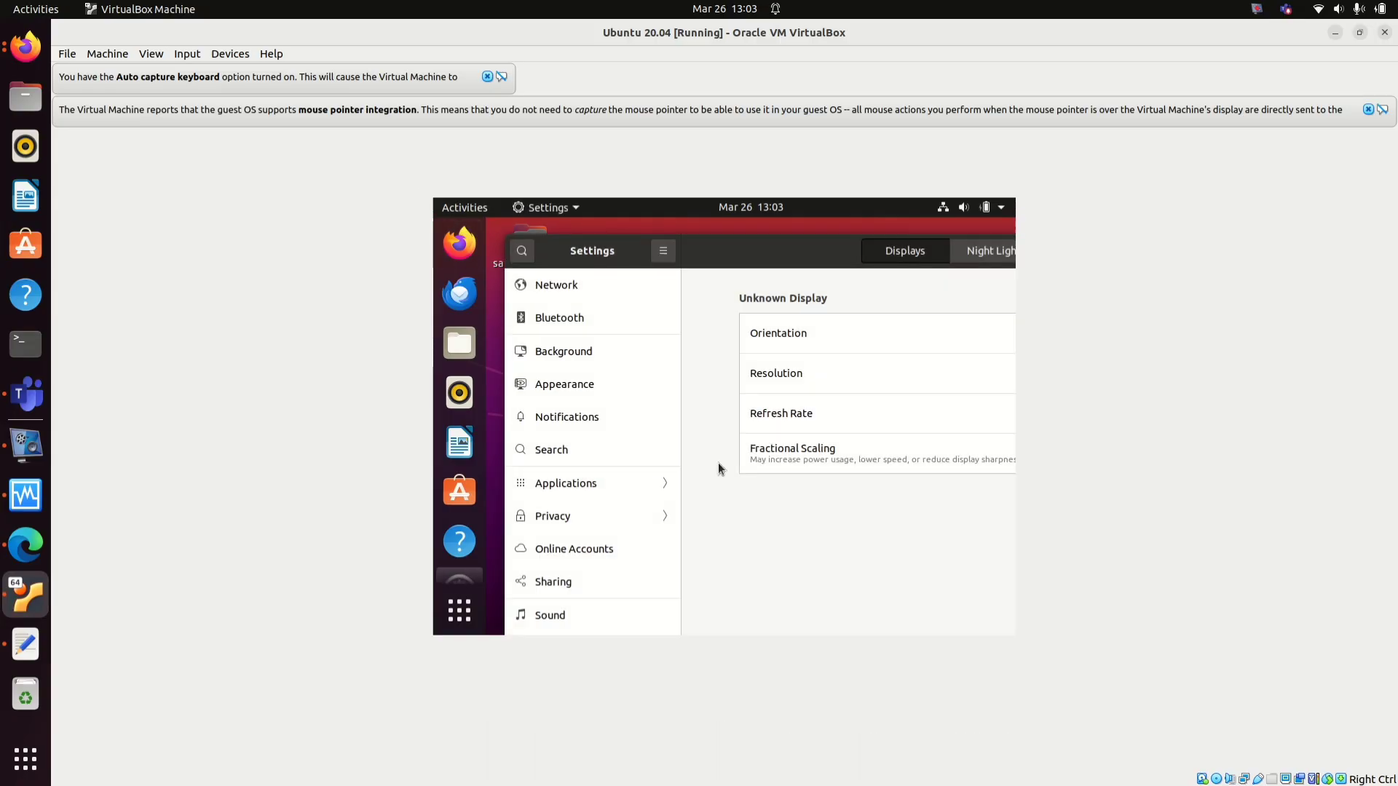
Apply and keep 1024 × 768 as an interim display resolution.
{"action": "left_click", "coordinate": [955, 363]}
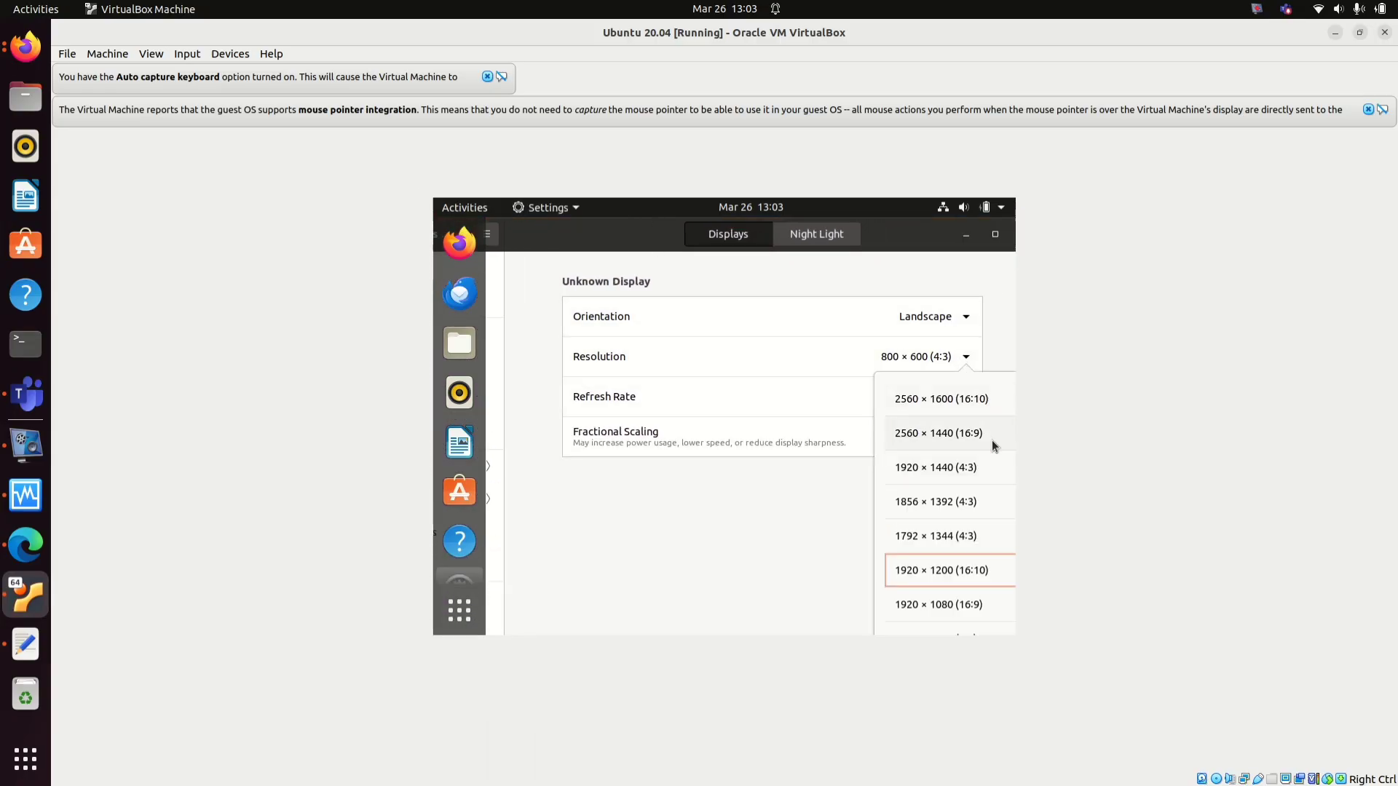
{"action": "scroll", "coordinate": [992, 440], "scroll_direction": "down", "scroll_amount": 12}
{"action": "left_click", "coordinate": [918, 611]}
{"action": "left_click", "coordinate": [1000, 234]}
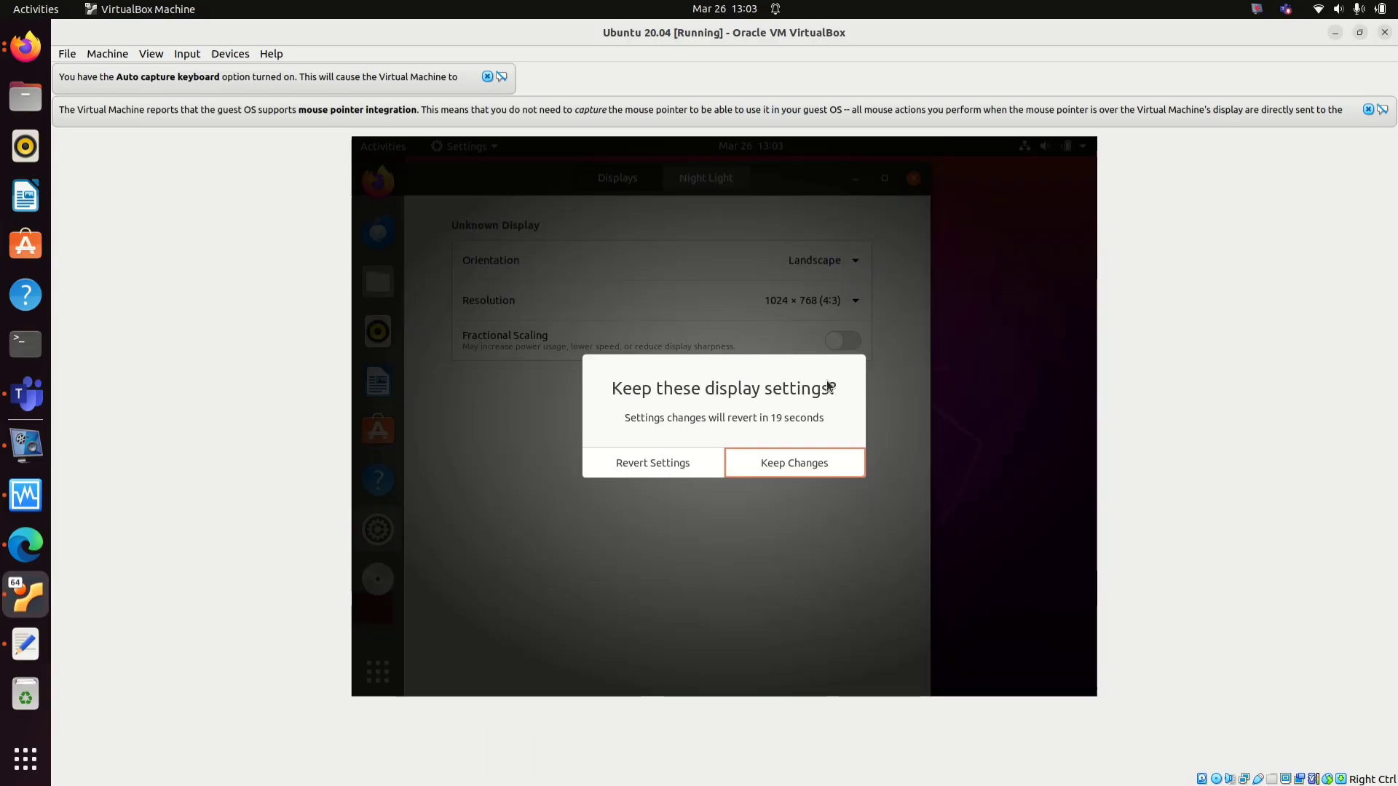
{"action": "left_click", "coordinate": [795, 463]}
Switch the resolution to 1680 × 1050 (16:10) and keep the changes.
{"action": "left_click", "coordinate": [990, 242]}
{"action": "left_click", "coordinate": [1067, 387]}
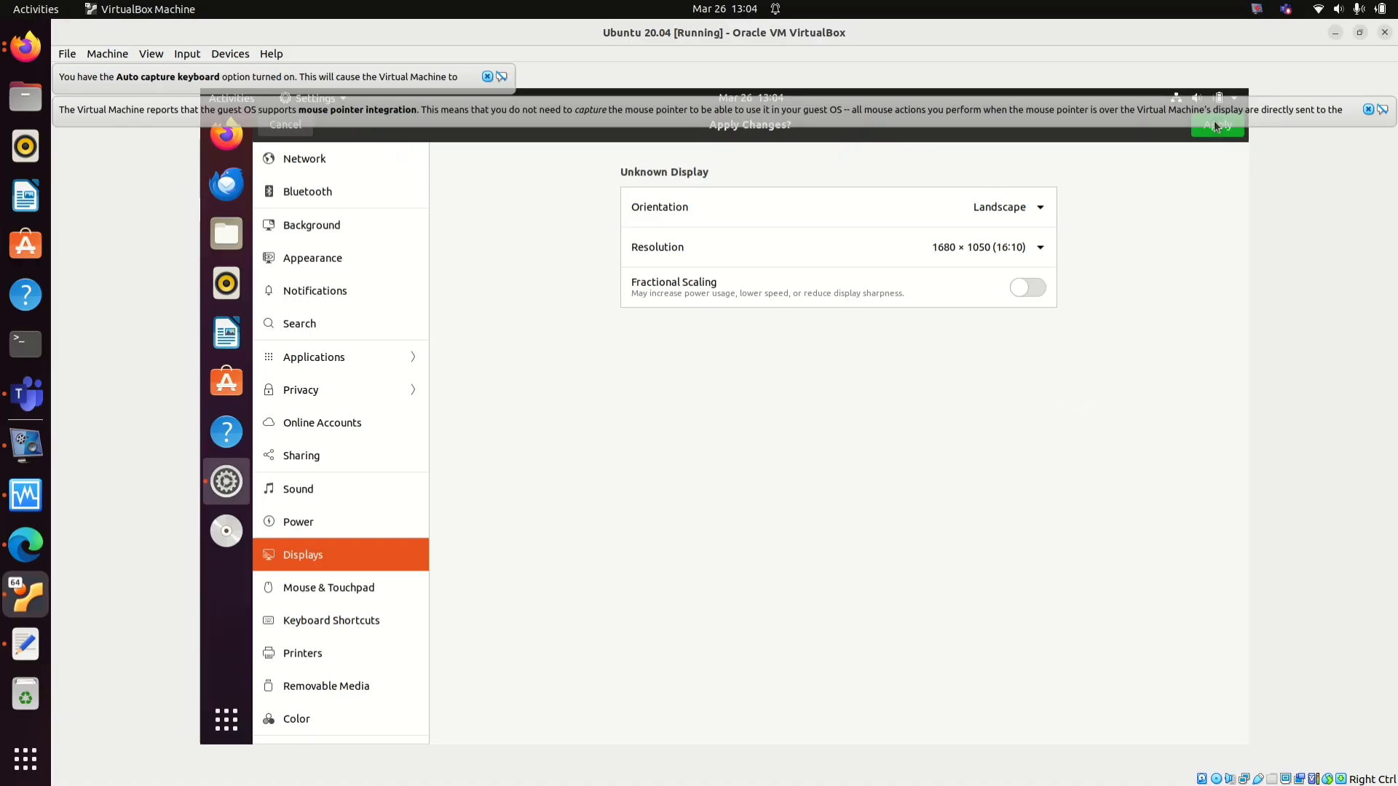
{"action": "left_click", "coordinate": [1215, 127]}
{"action": "left_click", "coordinate": [787, 491]}
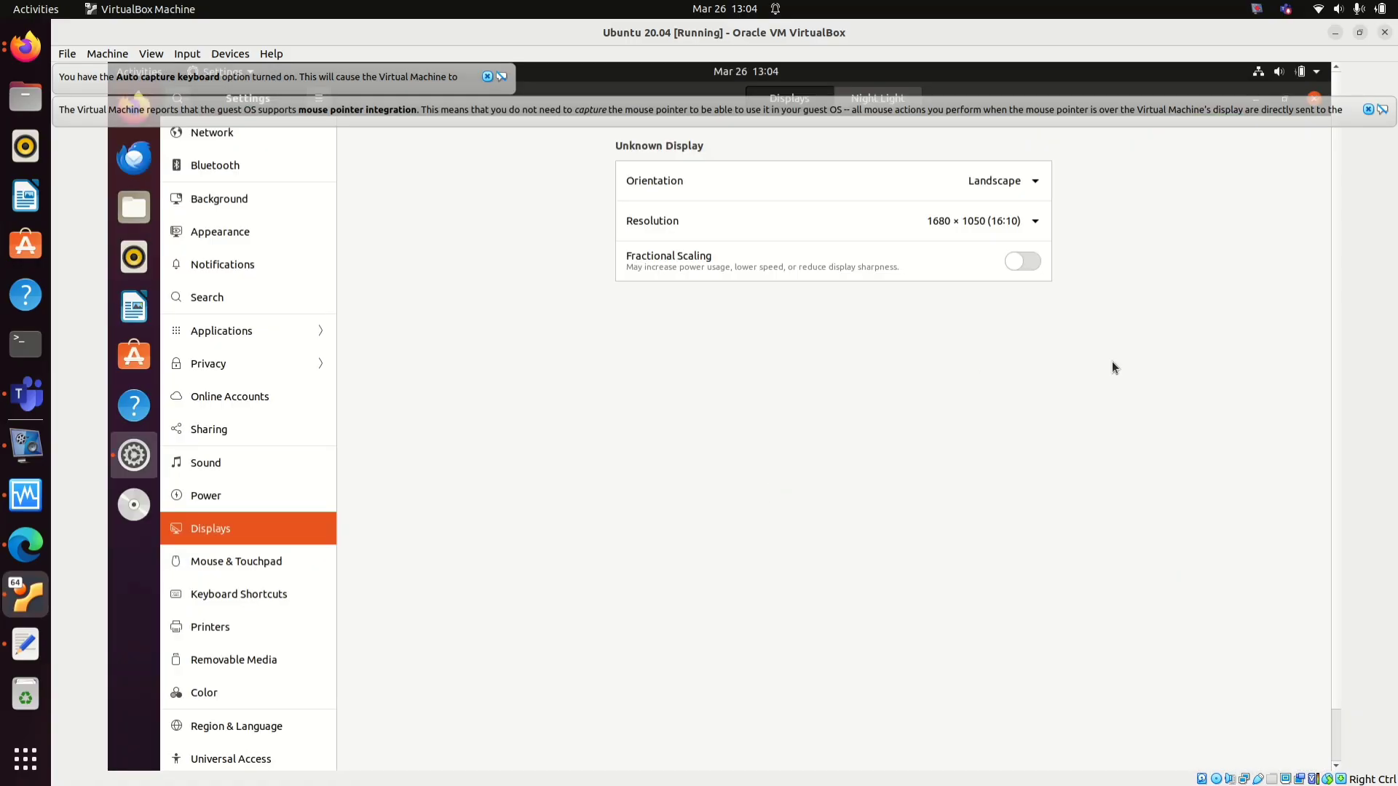
{"action": "left_click", "coordinate": [1035, 220]}
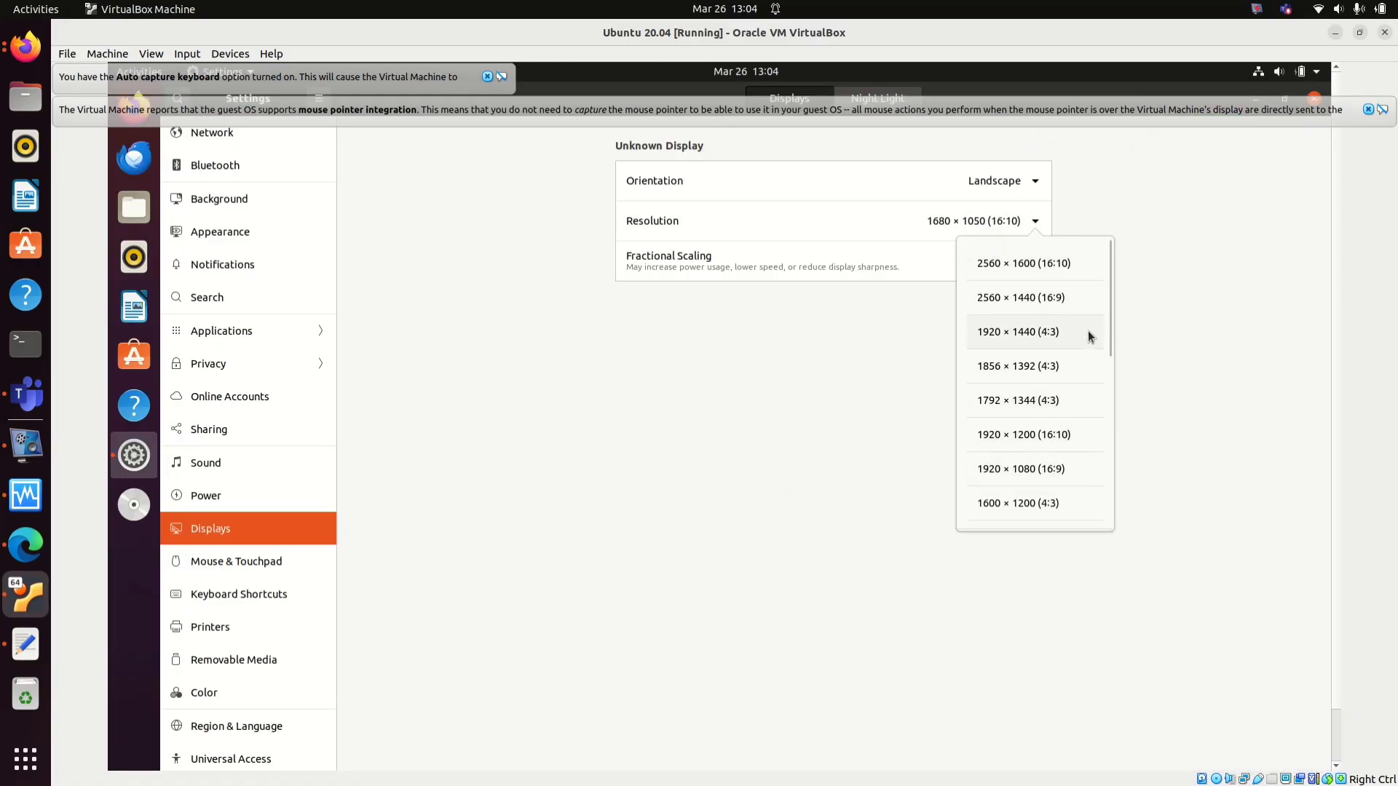
{"action": "mouse_move", "coordinate": [1105, 325]}
{"action": "left_mouse_down"}
{"action": "mouse_move", "coordinate": [1107, 392]}
{"action": "mouse_move", "coordinate": [1095, 318]}
{"action": "left_mouse_up"}
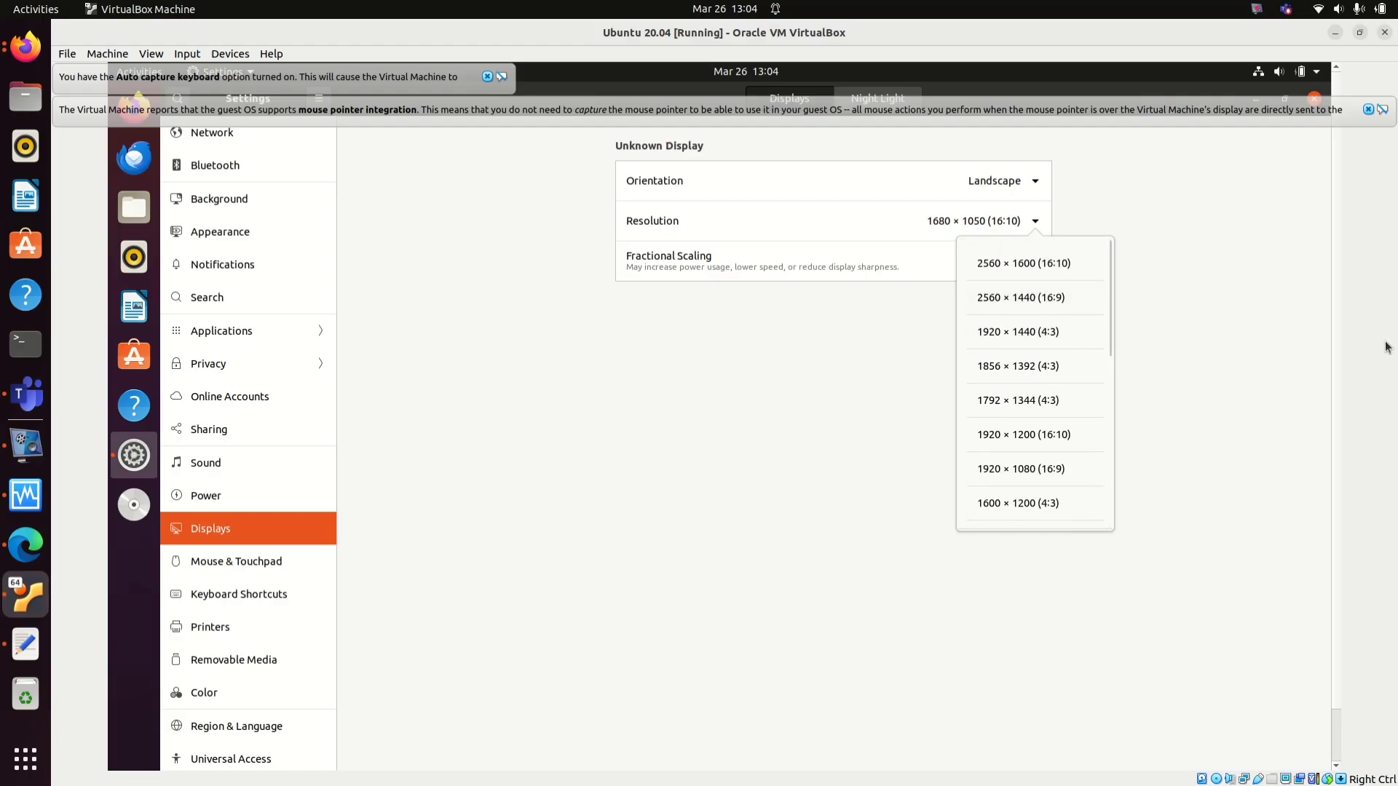